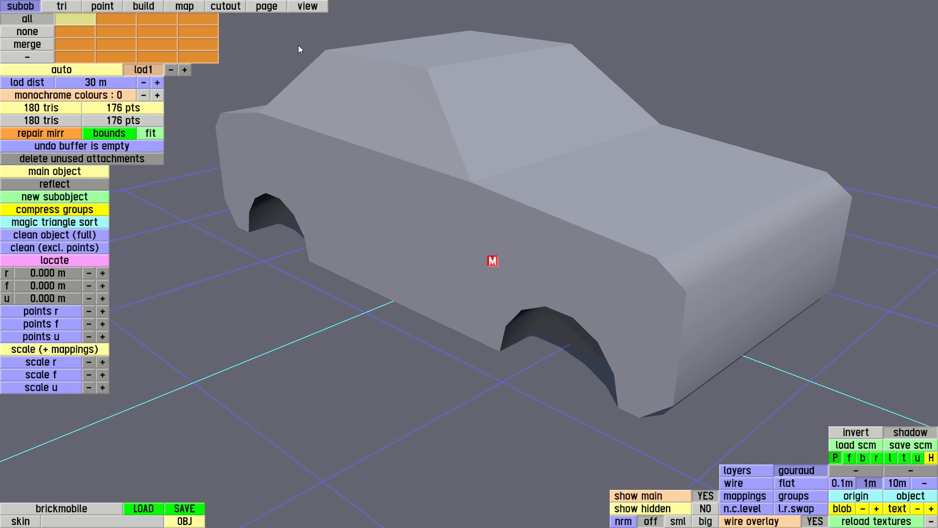
Load the car_bricks PNG texture as a new texture page.
{"action": "left_click", "coordinate": [268, 7]}
{"action": "left_click", "coordinate": [78, 58]}
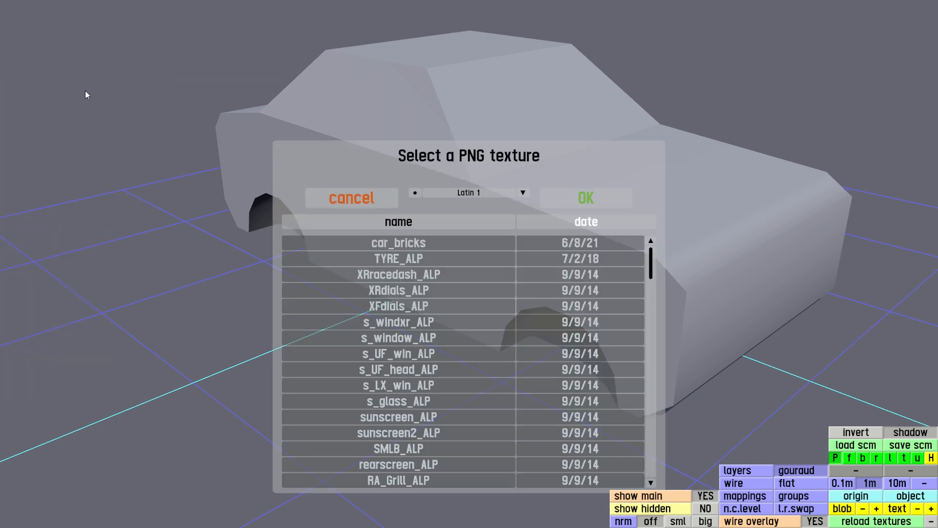
{"action": "left_click", "coordinate": [386, 244]}
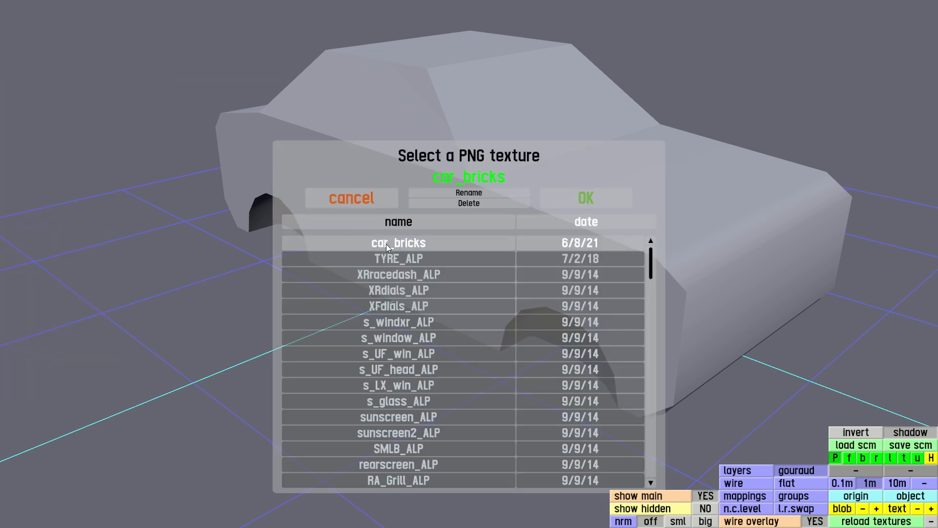
{"action": "left_click", "coordinate": [594, 202]}
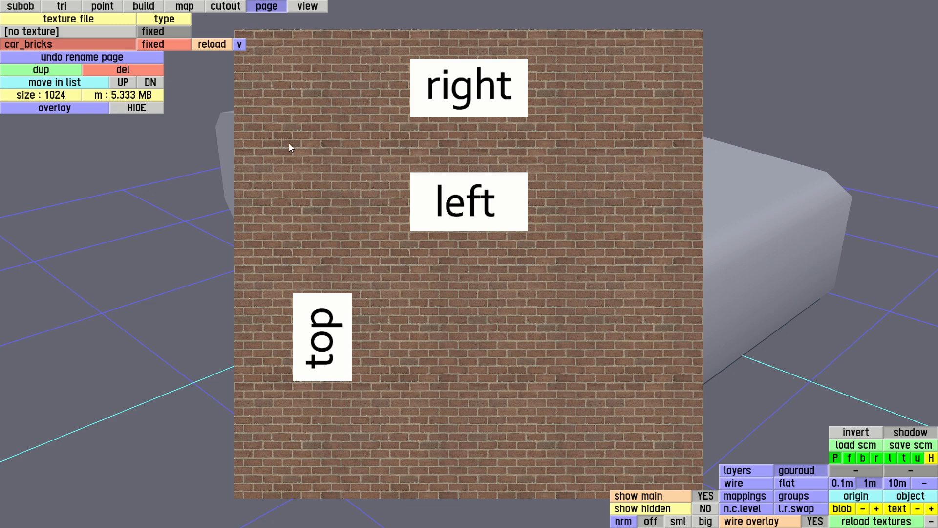
Add a new cutout named right.
{"action": "left_click", "coordinate": [228, 7]}
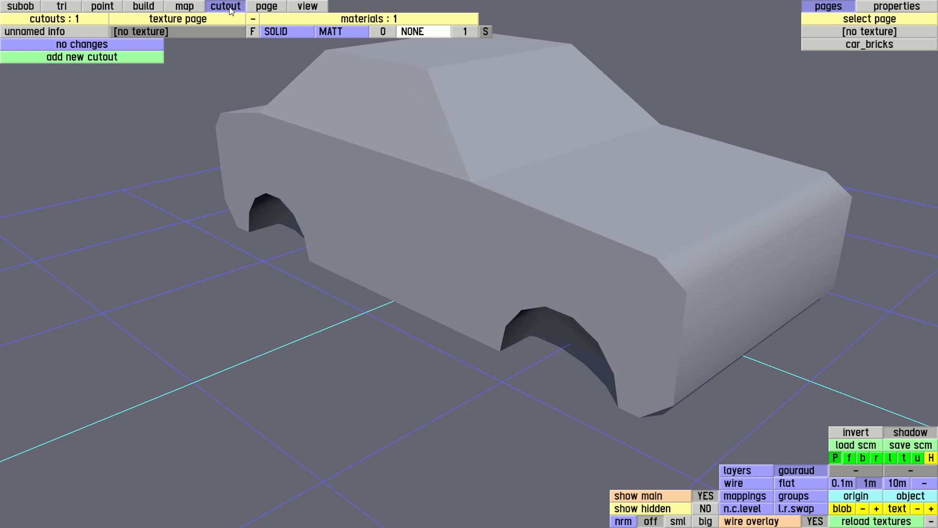
{"action": "left_click", "coordinate": [97, 59]}
{"action": "type", "text": "right"}
{"action": "key", "text": "Return"}
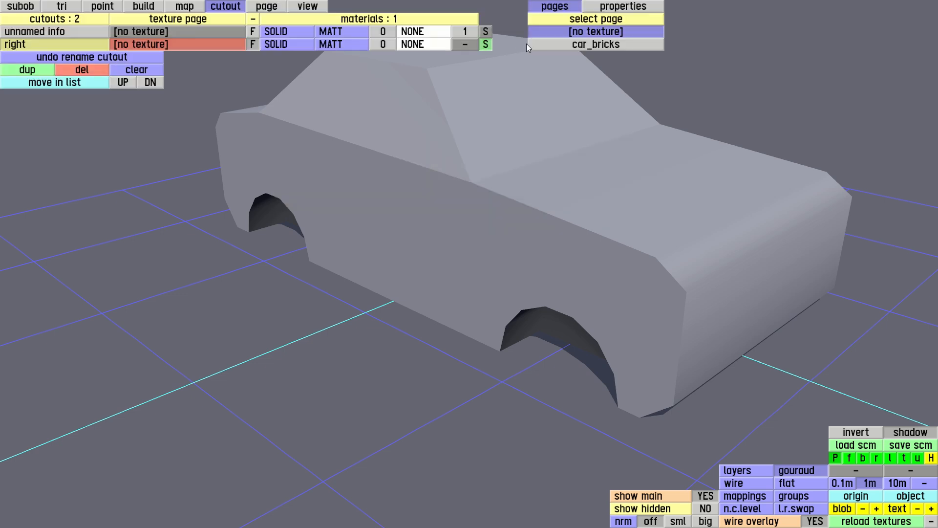
Assign the car_bricks texture to the right cutout and shrink its area to the top 128 × 32 strip.
{"action": "left_click", "coordinate": [590, 45]}
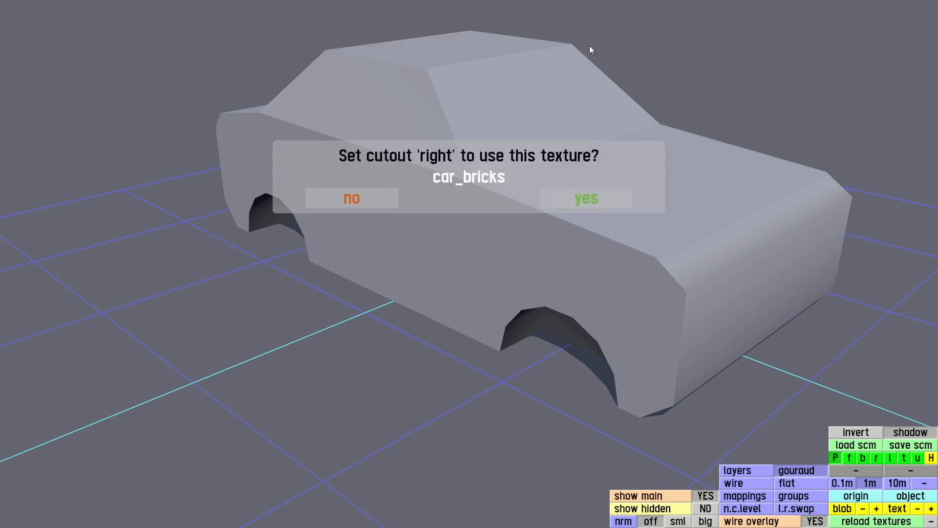
{"action": "left_click", "coordinate": [581, 196]}
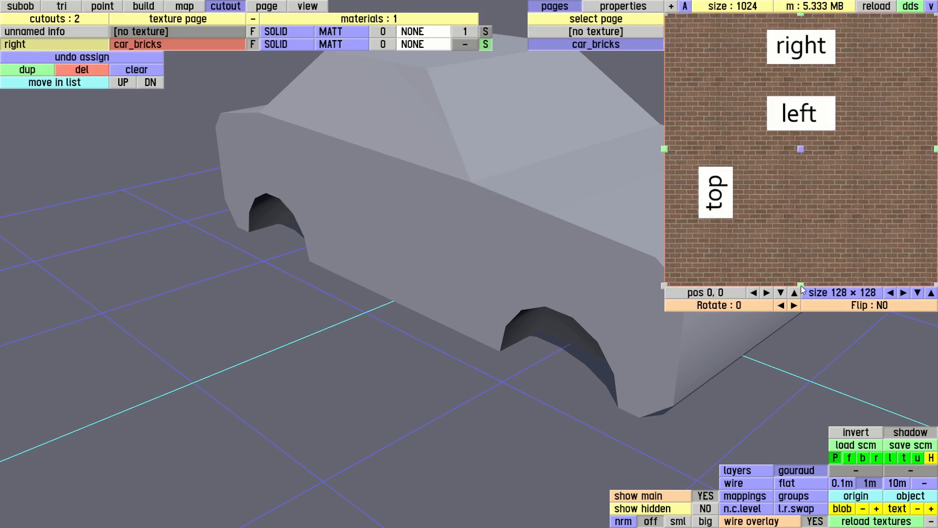
{"action": "left_click_drag", "start_coordinate": [801, 284], "coordinate": [805, 80]}
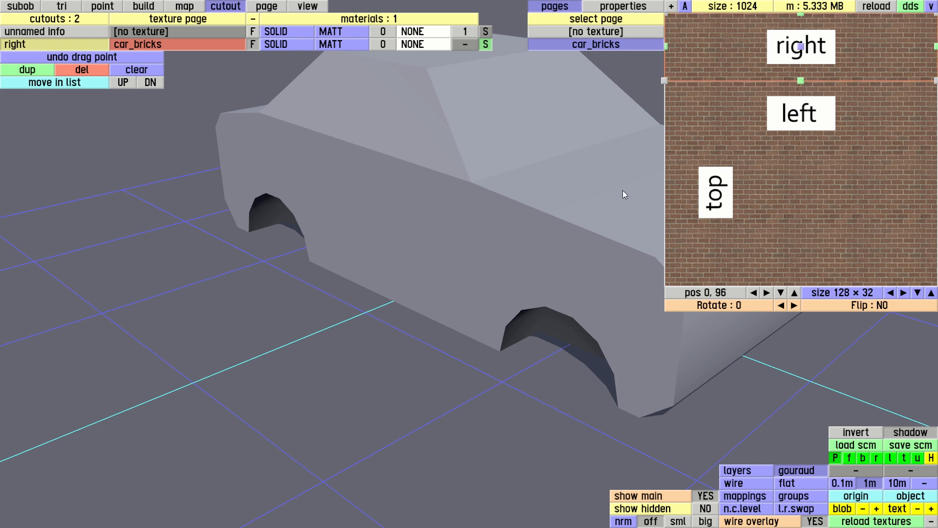
In the right view, drag a box of about 3.6 × 0.9 m around the car's side and create a mapping named right from it.
{"action": "left_click", "coordinate": [187, 7]}
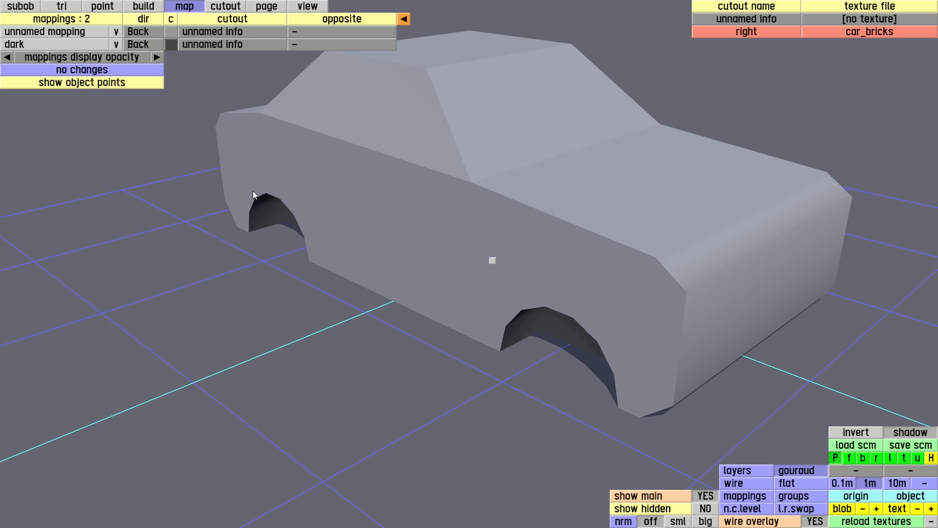
{"action": "key", "text": "r"}
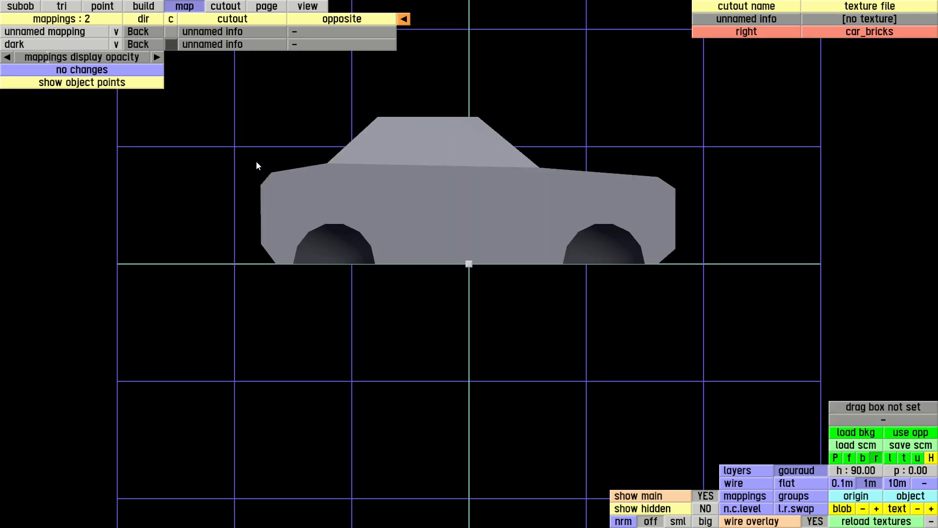
{"action": "left_click_drag", "start_coordinate": [256, 161], "coordinate": [681, 268]}
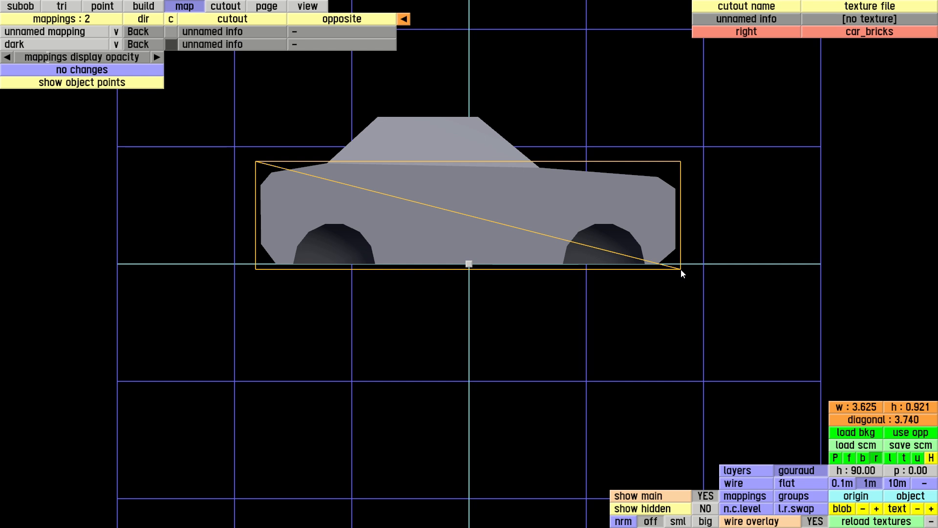
{"action": "left_click_drag", "start_coordinate": [681, 268], "coordinate": [681, 269]}
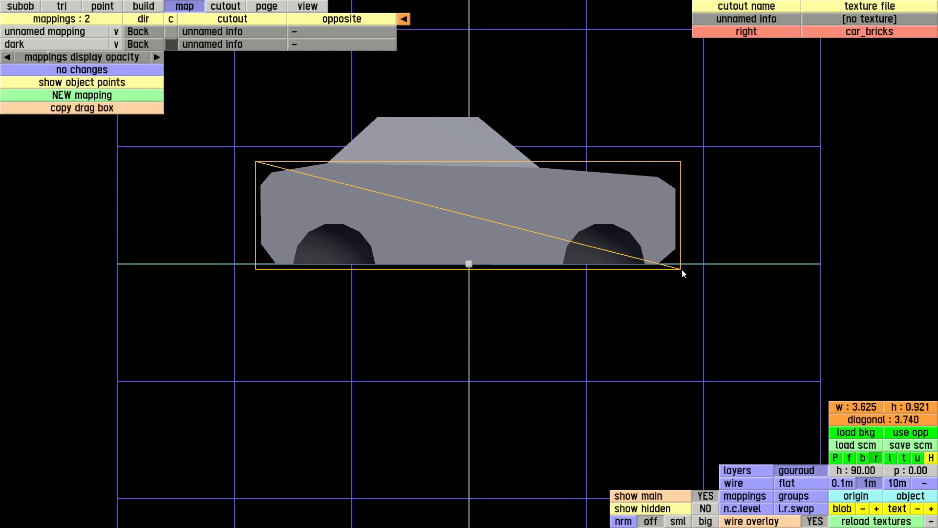
{"action": "left_click", "coordinate": [95, 97]}
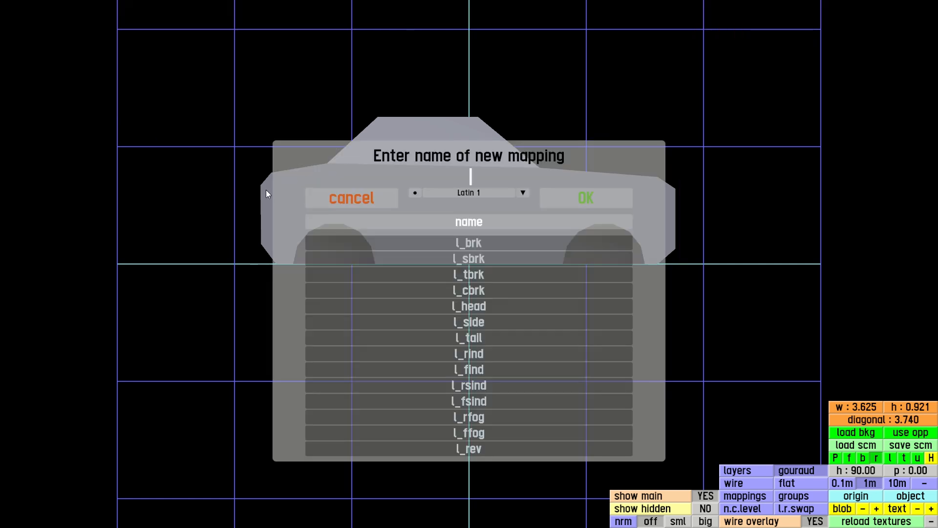
{"action": "type", "text": "right"}
{"action": "key", "text": "Return"}
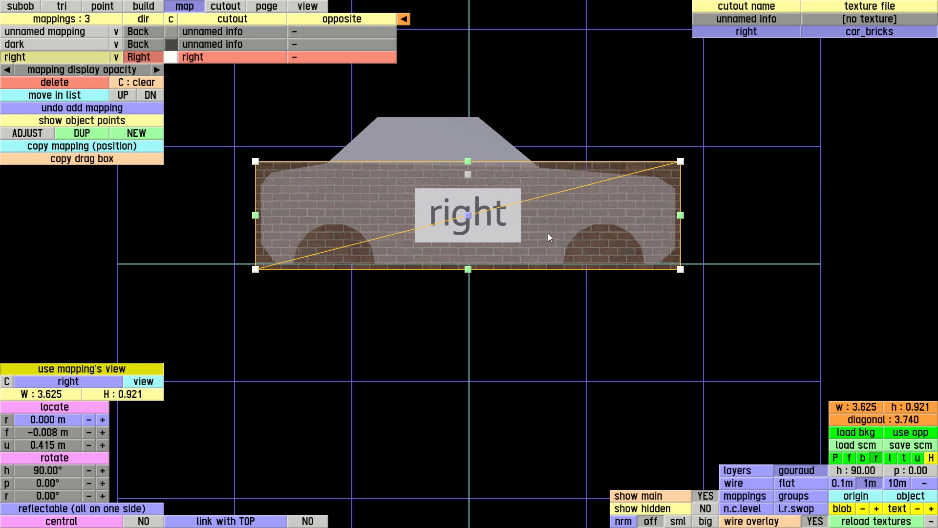
Move the right mapping outward to about 1.25 m from the car's centre.
{"action": "key", "text": "p"}
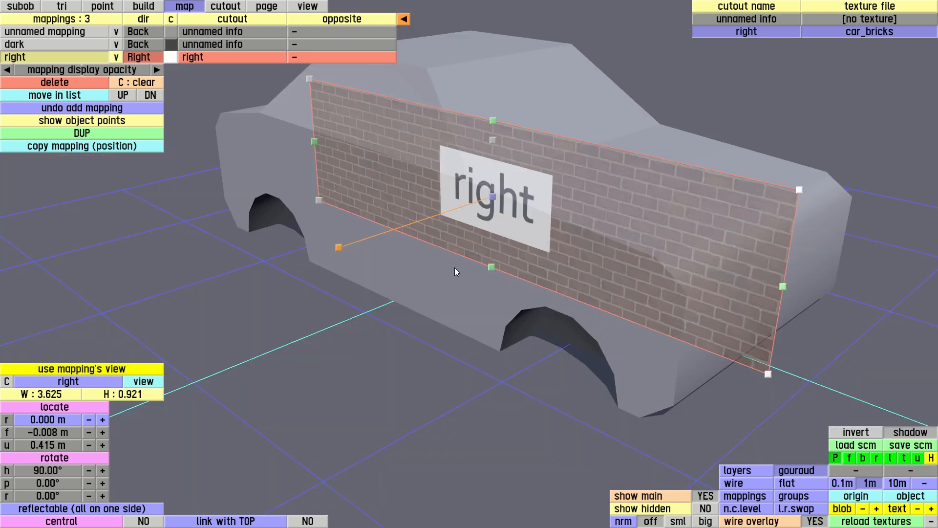
{"action": "scroll", "coordinate": [451, 264], "scroll_direction": "down", "scroll_amount": 3}
{"action": "left_click_drag", "start_coordinate": [379, 254], "coordinate": [267, 285]}
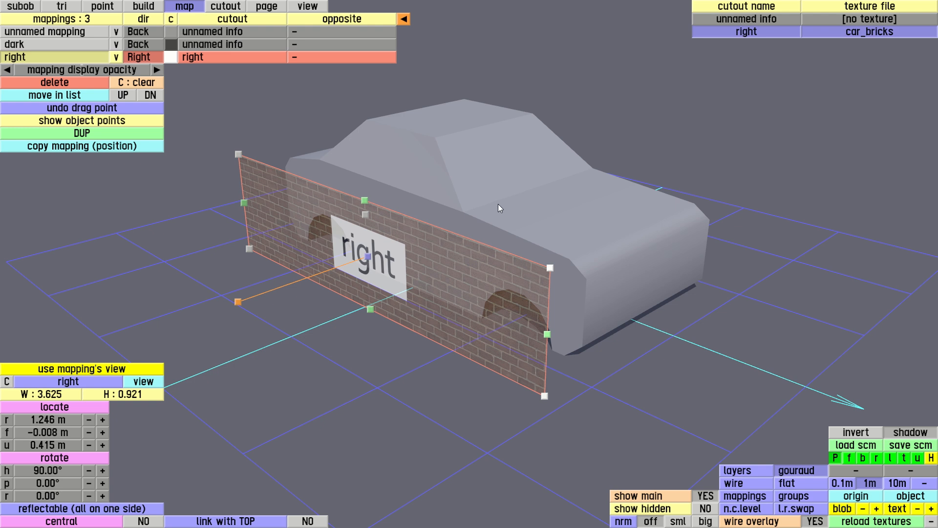
{"action": "right_click_drag", "start_coordinate": [474, 202], "coordinate": [540, 210]}
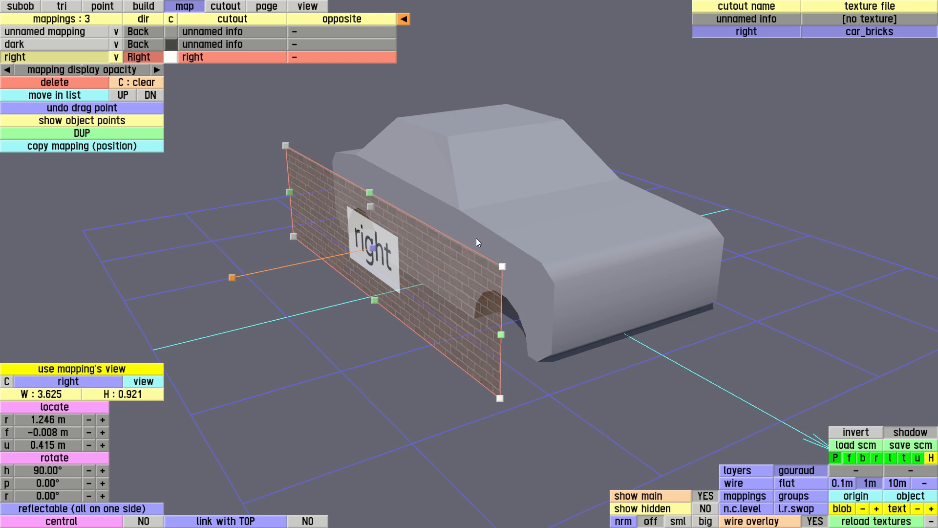
Select the car's right-side triangles and assign them to the right colour.
{"action": "left_click", "coordinate": [62, 7]}
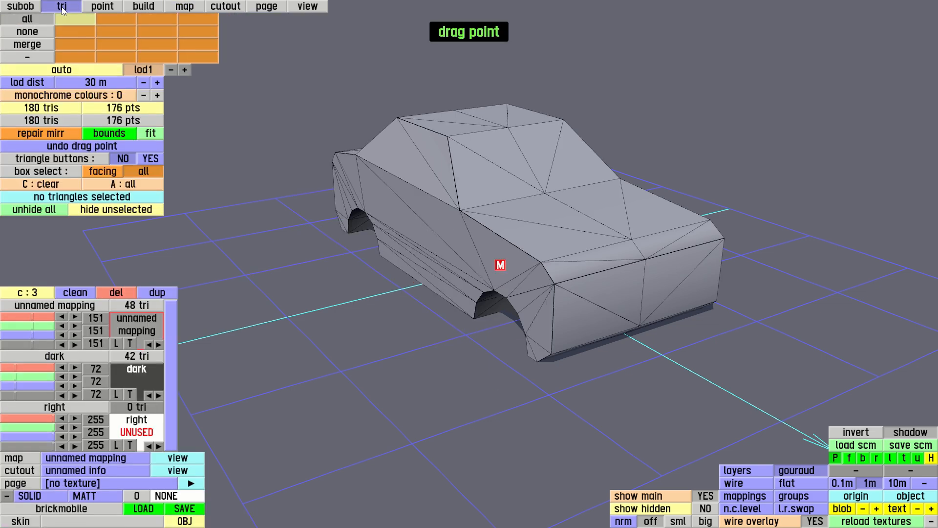
{"action": "left_click", "coordinate": [485, 247]}
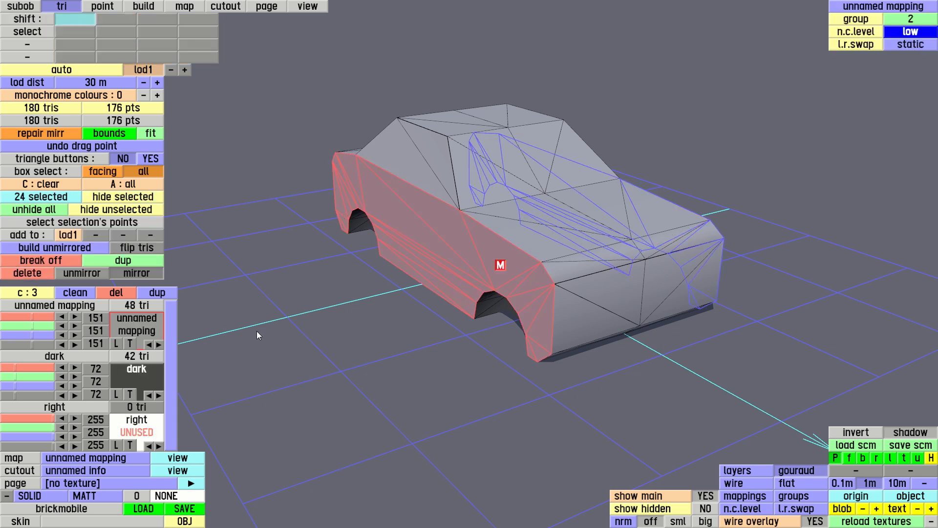
{"action": "left_click", "coordinate": [137, 426]}
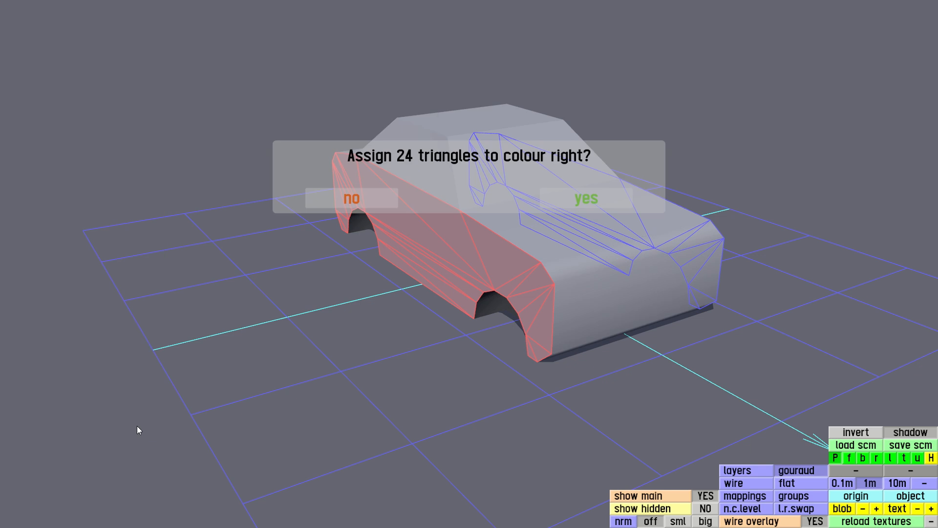
{"action": "left_click", "coordinate": [581, 200]}
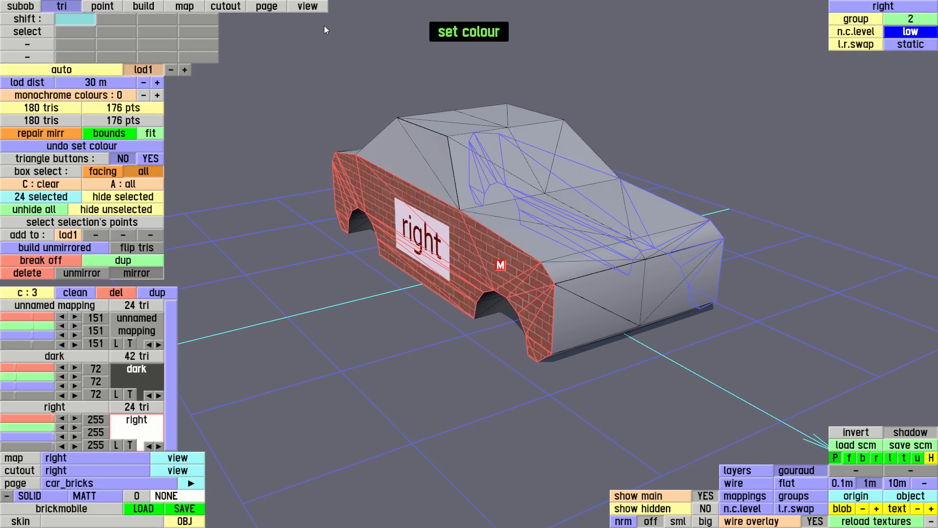
Add a new cutout named left.
{"action": "left_click", "coordinate": [308, 6]}
{"action": "left_click_drag", "start_coordinate": [435, 298], "coordinate": [499, 329]}
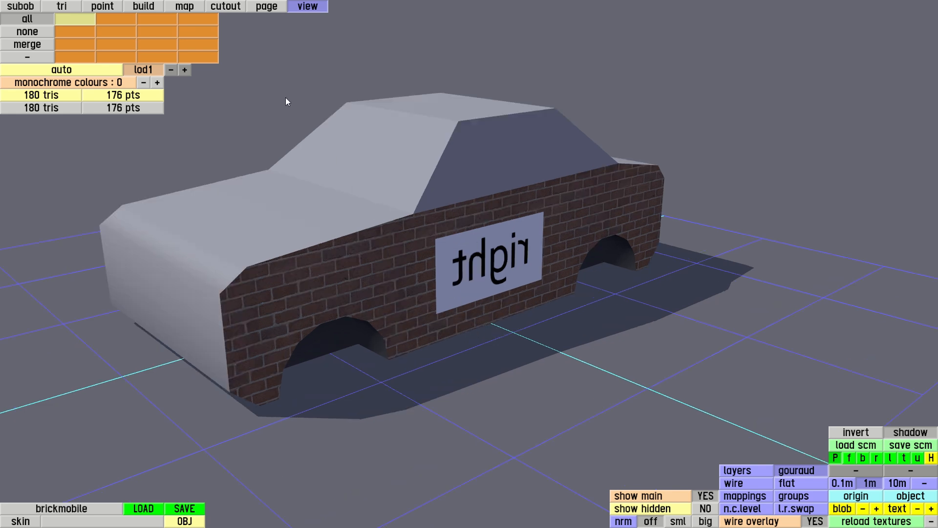
{"action": "left_click", "coordinate": [229, 7]}
{"action": "left_click", "coordinate": [101, 70]}
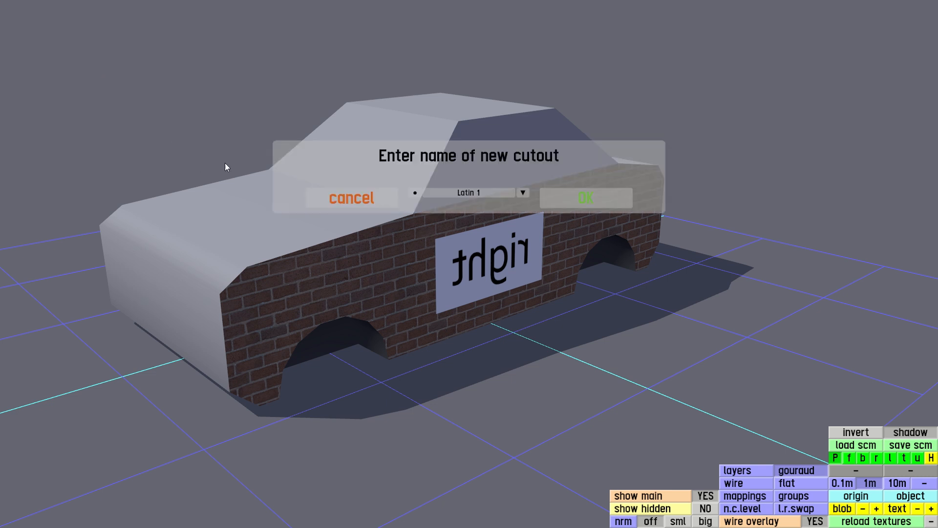
{"action": "type", "text": "left"}
{"action": "key", "text": "Return"}
Assign car_bricks to the left cutout and fit its 128 × 32 area around the 'left' label.
{"action": "left_click", "coordinate": [581, 45]}
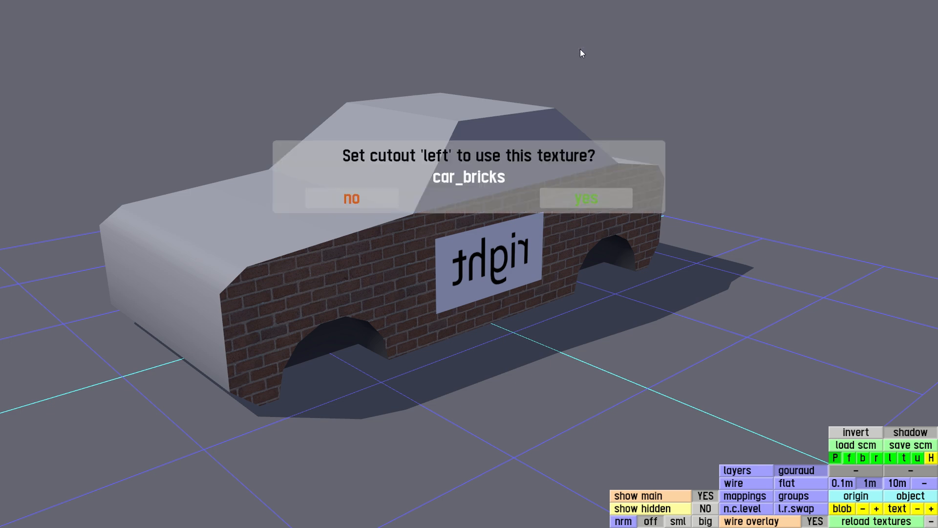
{"action": "left_click", "coordinate": [585, 201]}
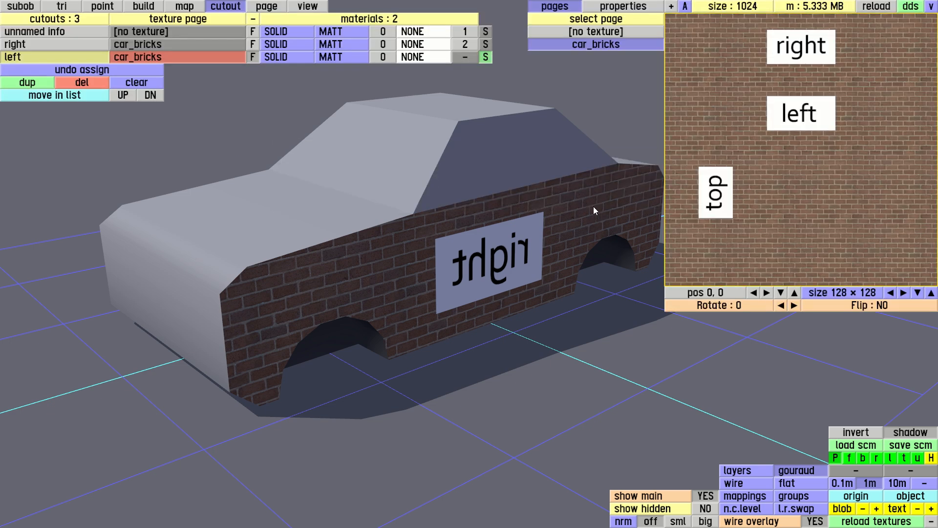
{"action": "left_click_drag", "start_coordinate": [799, 285], "coordinate": [804, 80]}
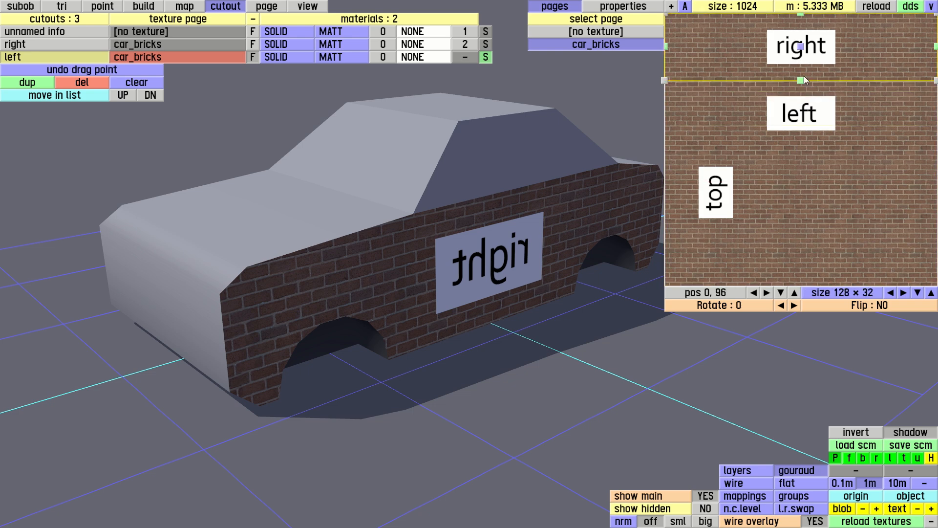
{"action": "left_click_drag", "start_coordinate": [802, 48], "coordinate": [814, 116]}
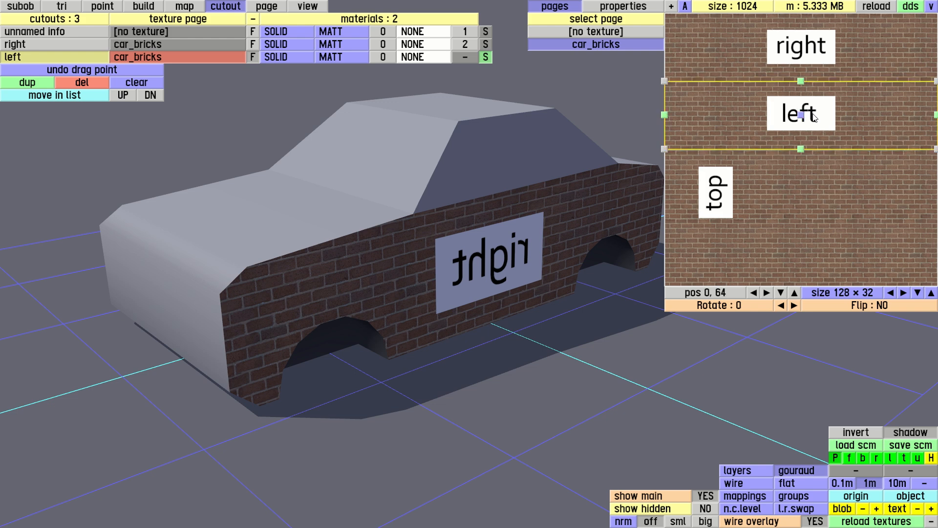
Set the left cutout as the opposite-side cutout of the right mapping.
{"action": "left_click", "coordinate": [197, 8]}
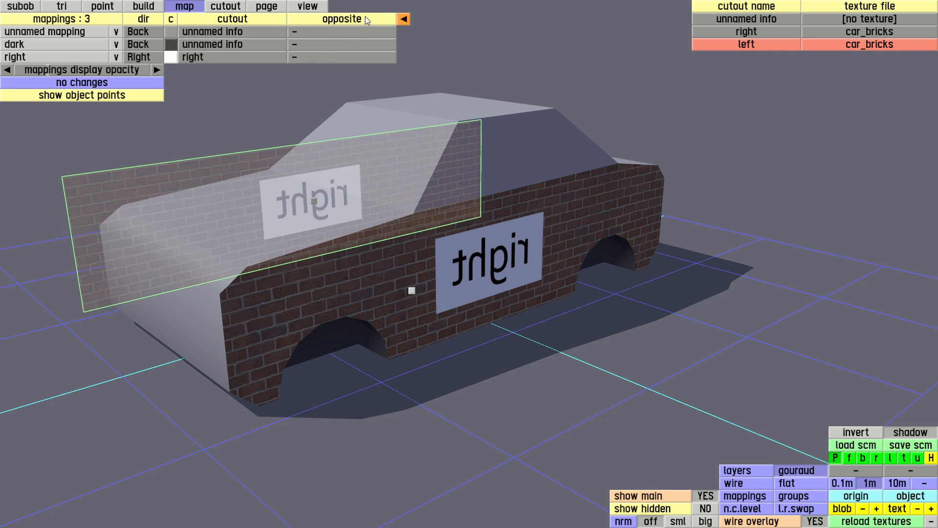
{"action": "left_click", "coordinate": [318, 57]}
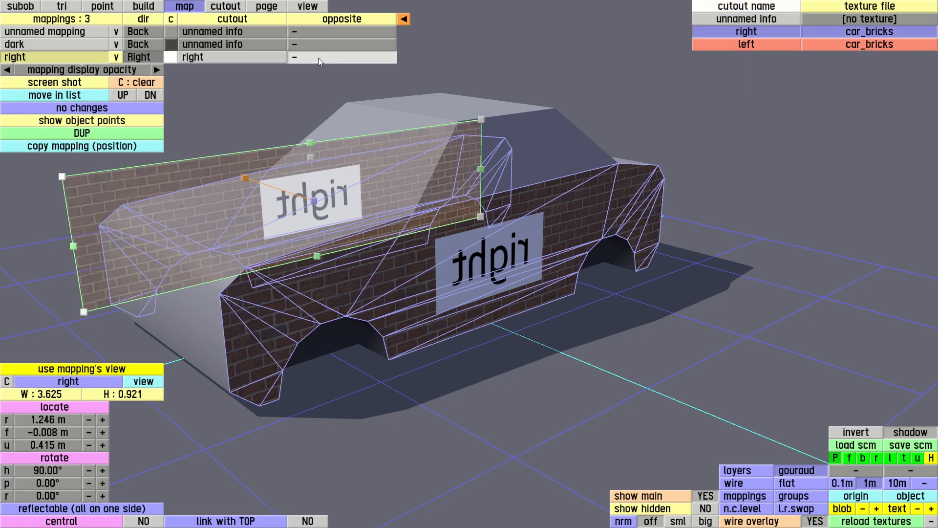
{"action": "left_click", "coordinate": [754, 44]}
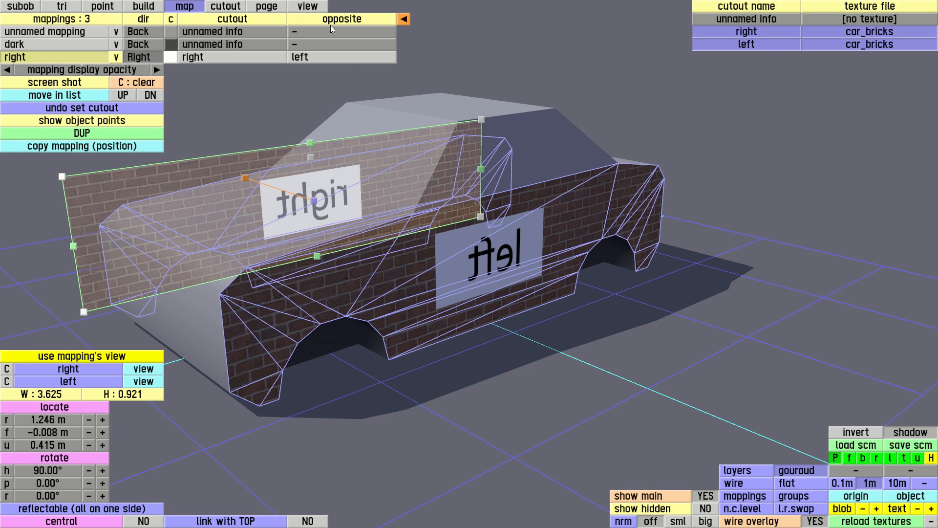
Flip the left cutout's texture area so the label reads correctly.
{"action": "left_click", "coordinate": [316, 7]}
{"action": "right_click_drag", "start_coordinate": [525, 252], "coordinate": [501, 230]}
{"action": "left_click", "coordinate": [239, 7]}
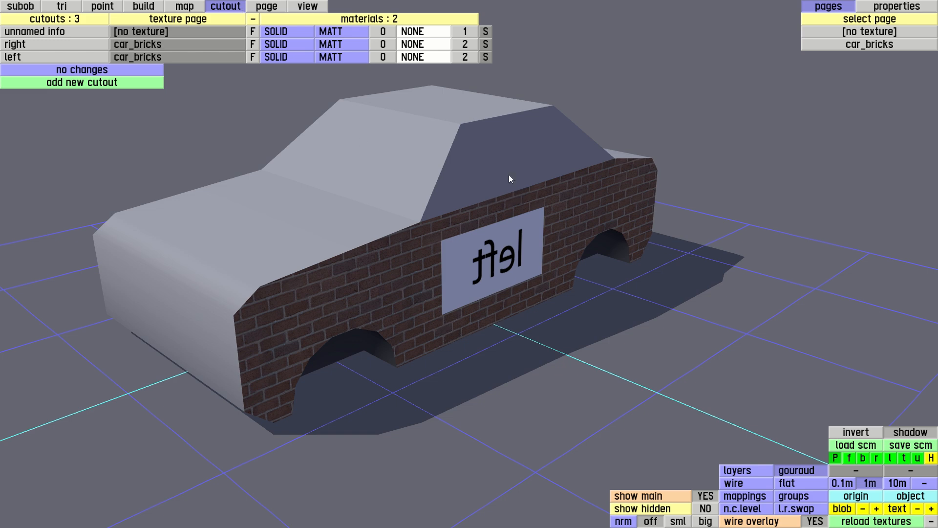
{"action": "left_click", "coordinate": [47, 57]}
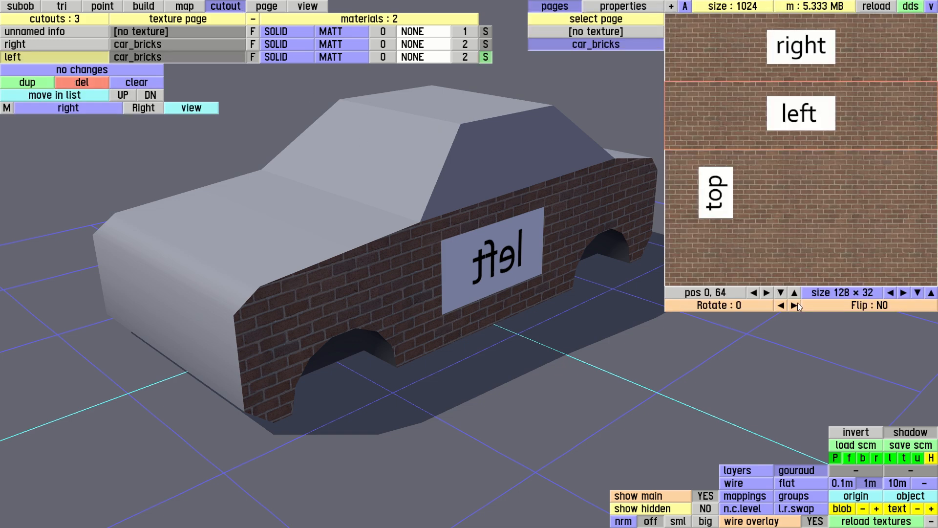
{"action": "left_click", "coordinate": [867, 305]}
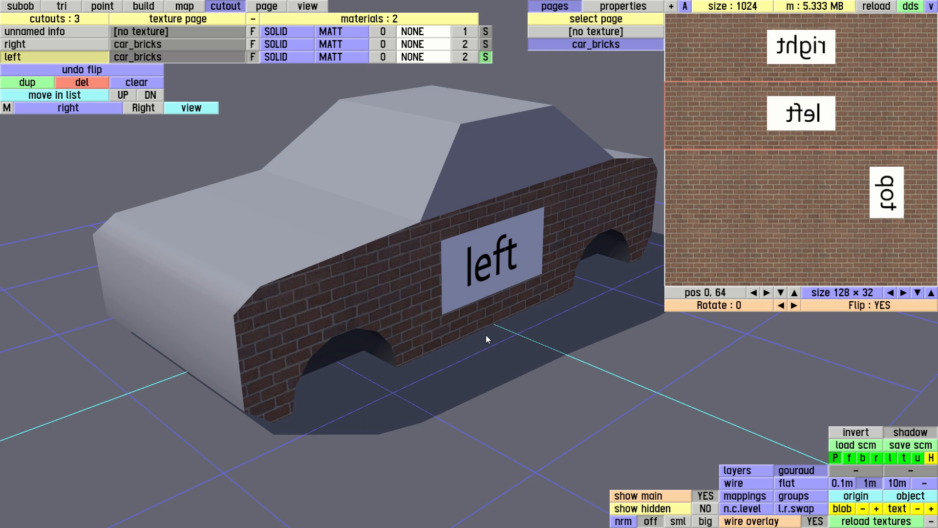
Inspect the textured left side of the car.
{"action": "left_click", "coordinate": [303, 7]}
{"action": "left_click_drag", "start_coordinate": [472, 224], "coordinate": [491, 248]}
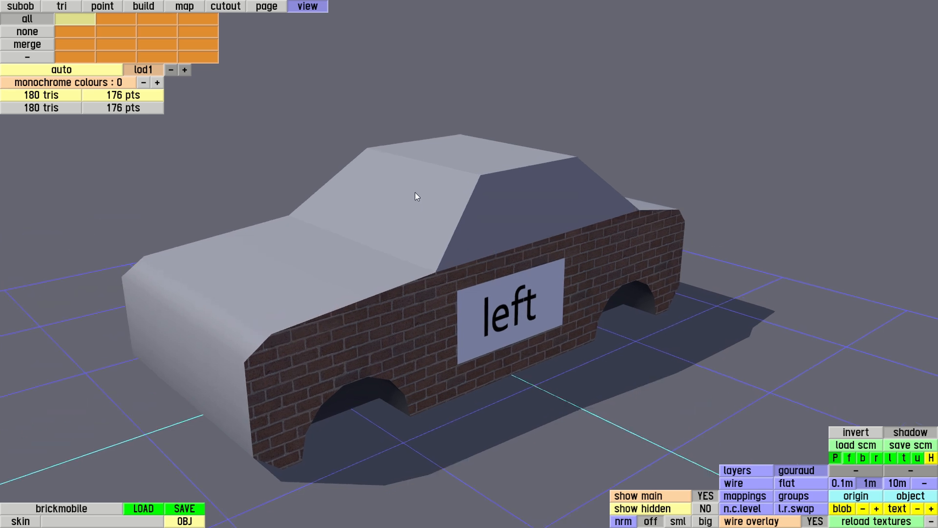
{"action": "left_click", "coordinate": [232, 6]}
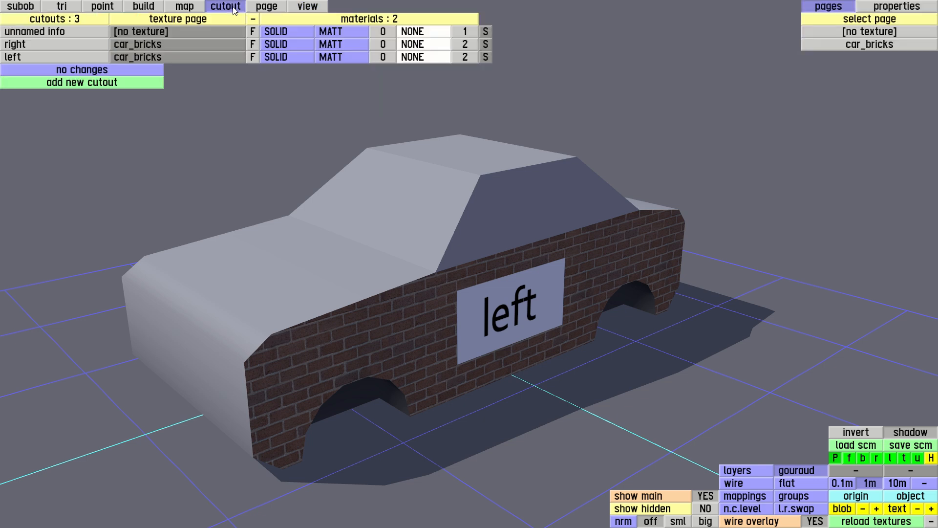
Add a new cutout named top.
{"action": "left_click", "coordinate": [122, 83]}
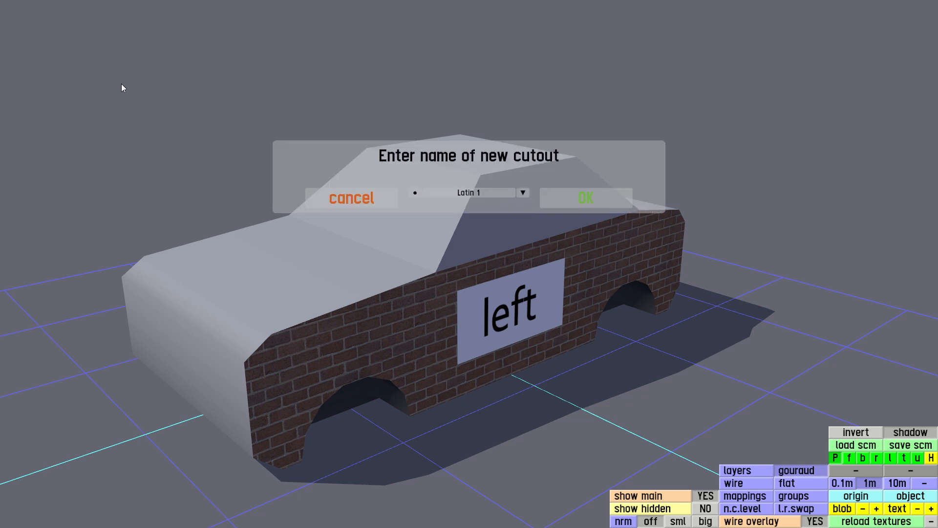
{"action": "type", "text": "top"}
{"action": "key", "text": "Return"}
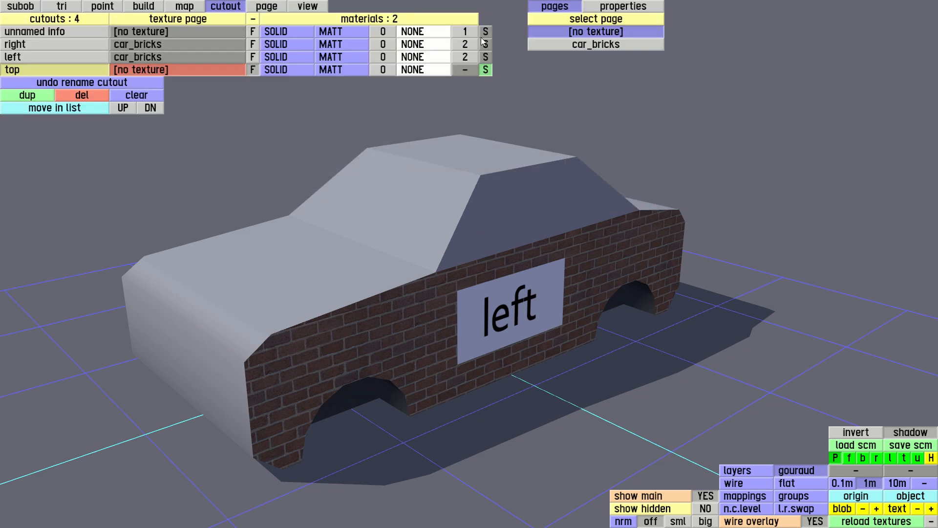
Assign the car_bricks texture page to the top cutout.
{"action": "left_click", "coordinate": [605, 46]}
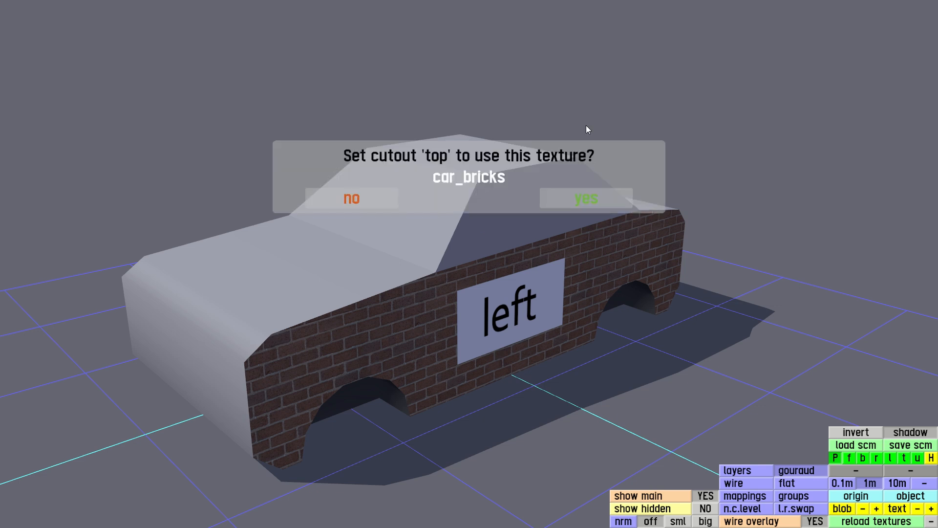
{"action": "left_click", "coordinate": [586, 199]}
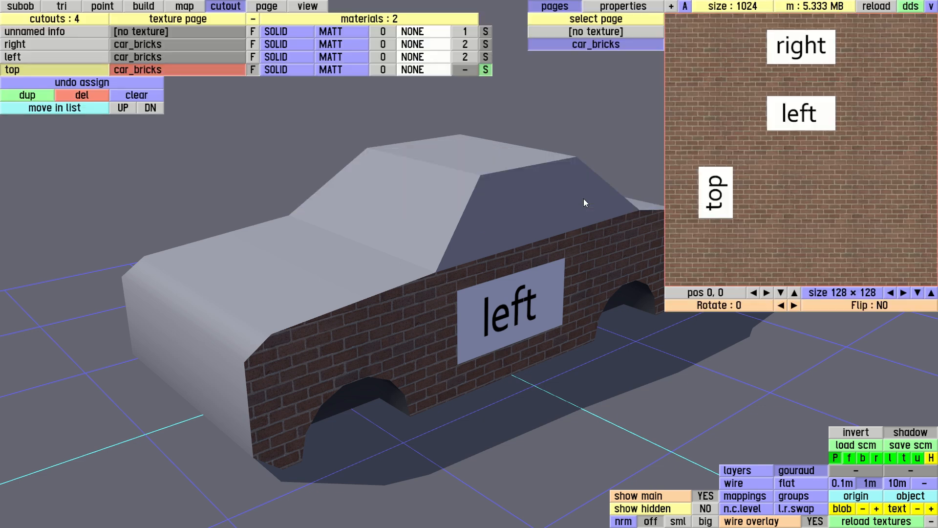
Rotate the top cutout's texture area once and fit it to about 72 × 46 around the 'top' label.
{"action": "left_click", "coordinate": [793, 305]}
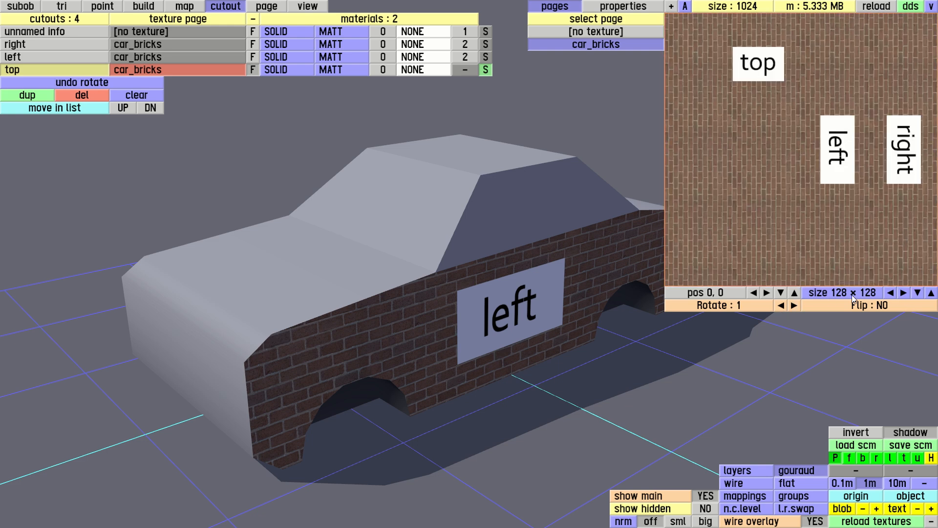
{"action": "left_click_drag", "start_coordinate": [936, 285], "coordinate": [816, 111]}
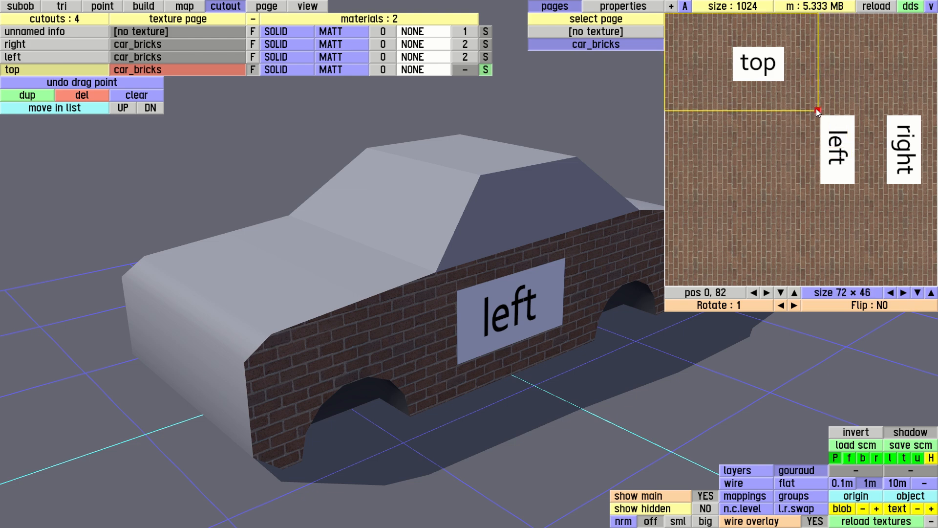
{"action": "left_click_drag", "start_coordinate": [666, 62], "coordinate": [696, 63]}
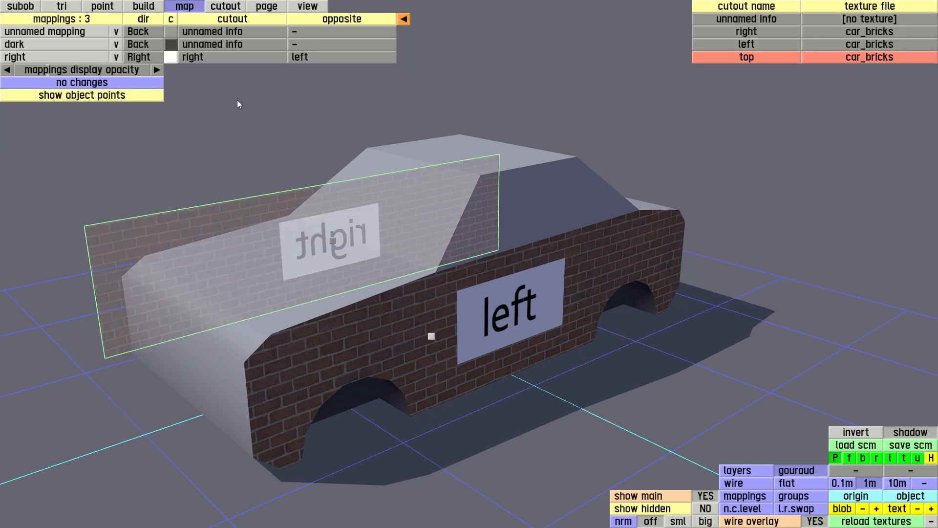
In top view, create a new mapping named top from a box spanning the roof's two opposite corner points.
{"action": "key", "text": "t"}
{"action": "left_click_drag", "start_coordinate": [343, 259], "coordinate": [315, 183]}
{"action": "right_click_drag", "start_coordinate": [397, 300], "coordinate": [382, 238]}
{"action": "left_click_drag", "start_coordinate": [382, 238], "coordinate": [383, 255]}
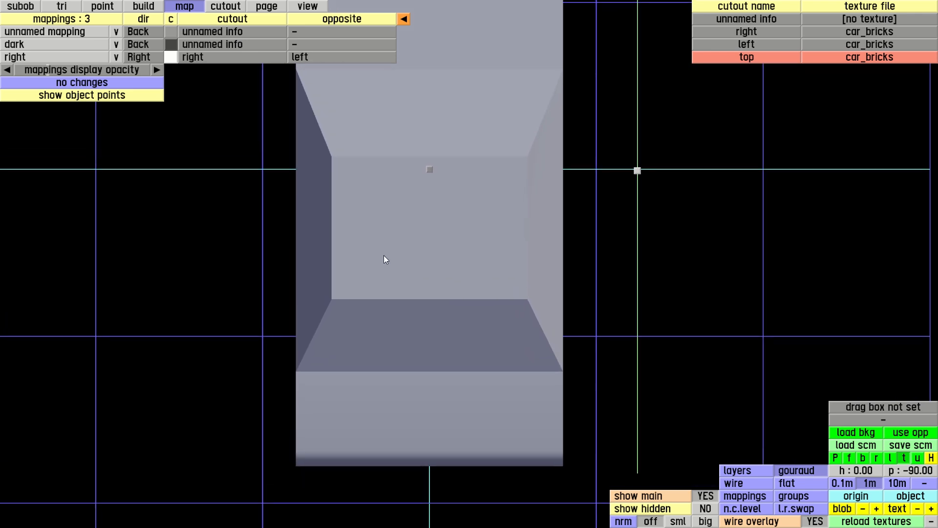
{"action": "left_click", "coordinate": [107, 96]}
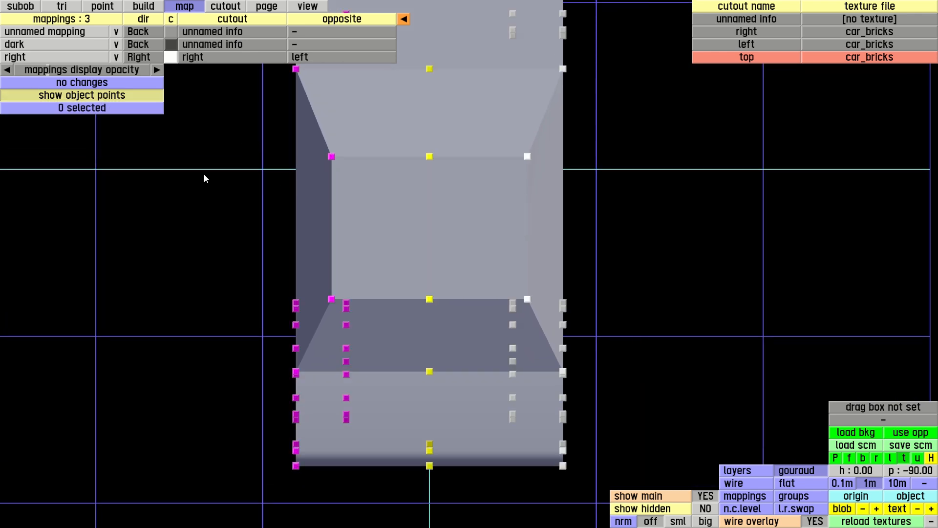
{"action": "left_click", "coordinate": [332, 157]}
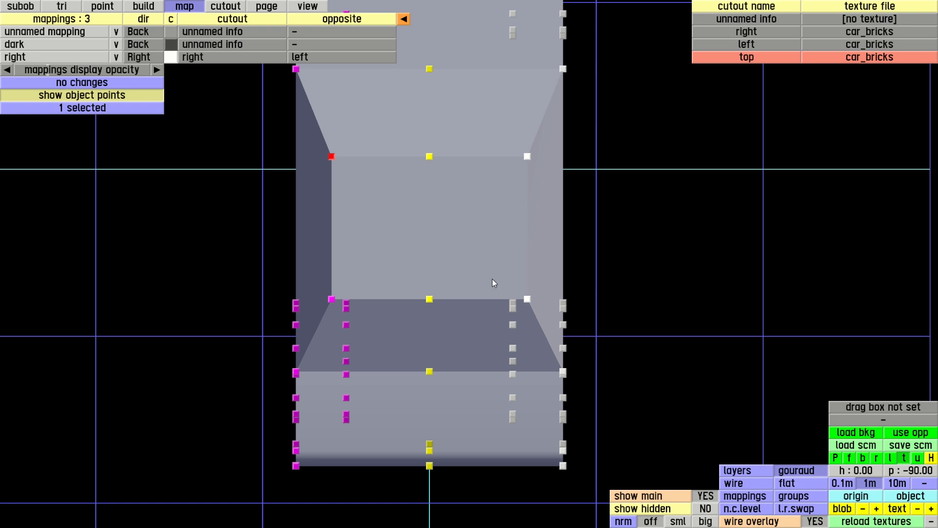
{"action": "left_click", "coordinate": [527, 299]}
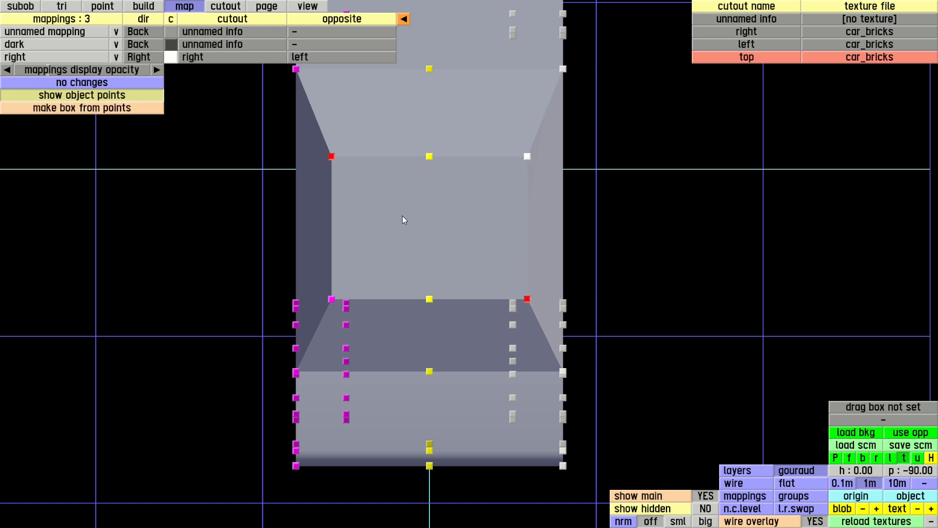
{"action": "left_click", "coordinate": [90, 110]}
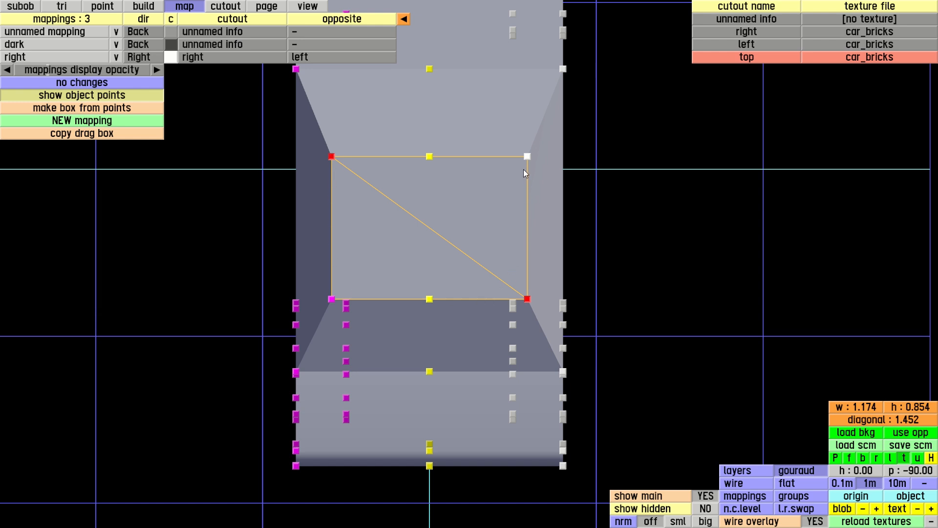
{"action": "left_click", "coordinate": [89, 121]}
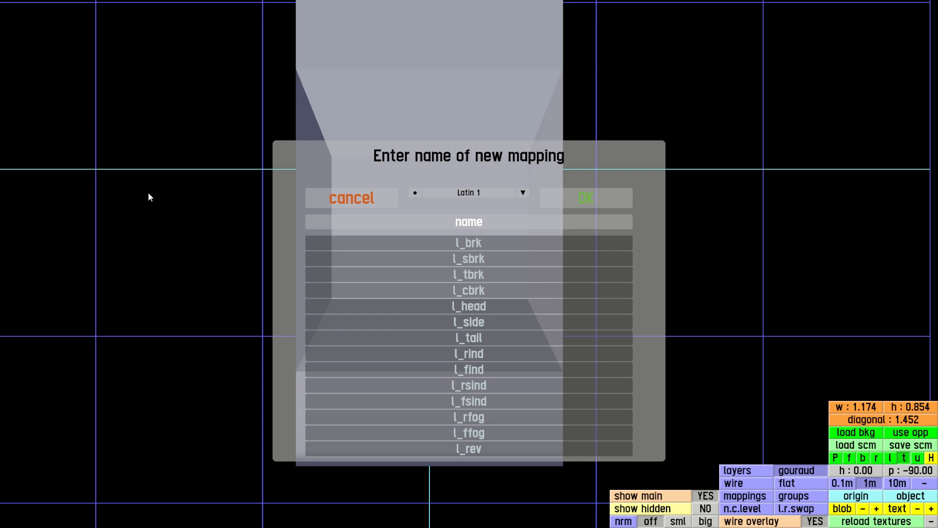
{"action": "type", "text": "top"}
{"action": "key", "text": "Return"}
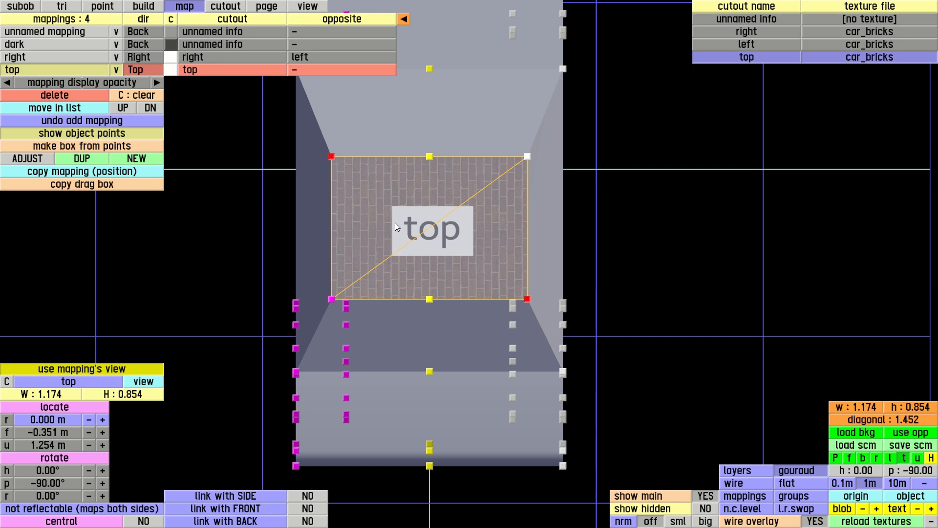
Raise the top mapping above the roof to a height of about 1.502 m.
{"action": "key", "text": "p"}
{"action": "left_click_drag", "start_coordinate": [429, 247], "coordinate": [414, 295]}
{"action": "right_click_drag", "start_coordinate": [414, 295], "coordinate": [418, 250]}
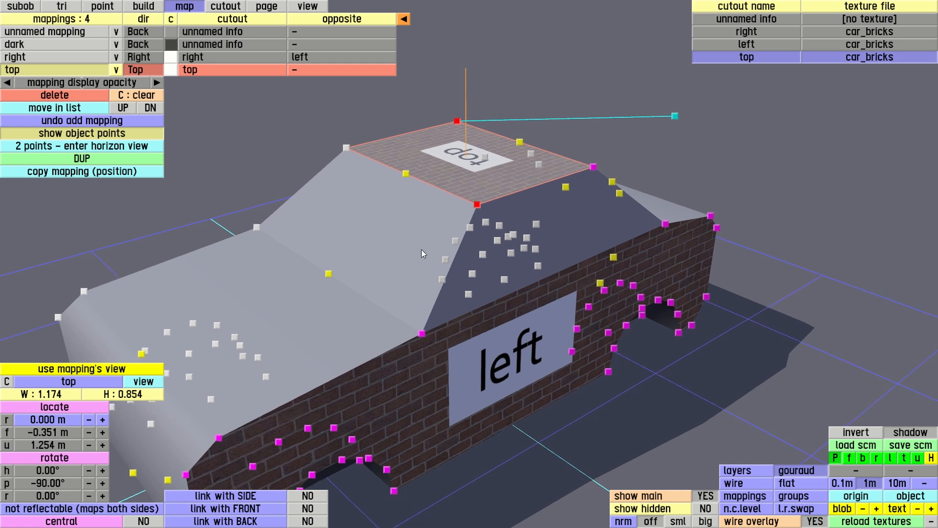
{"action": "left_click", "coordinate": [133, 137]}
{"action": "left_click_drag", "start_coordinate": [369, 217], "coordinate": [360, 254]}
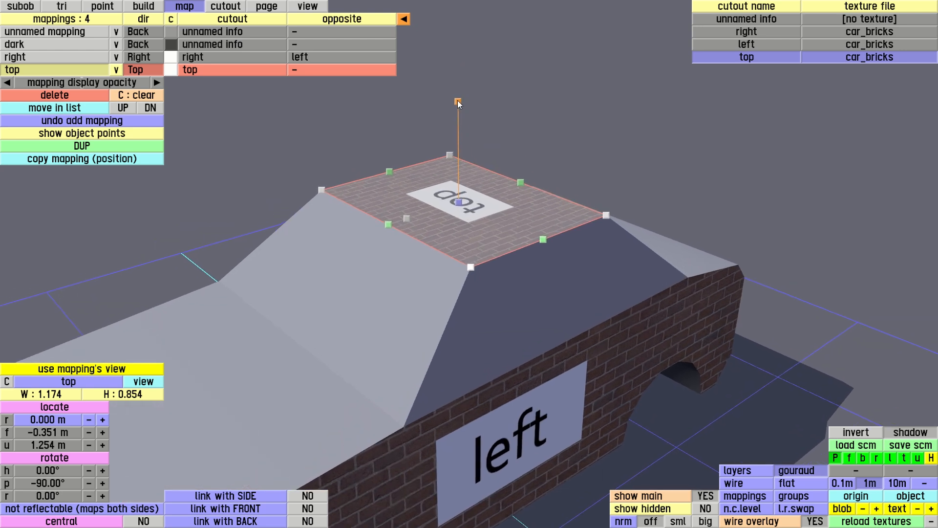
{"action": "left_click_drag", "start_coordinate": [458, 101], "coordinate": [460, 51]}
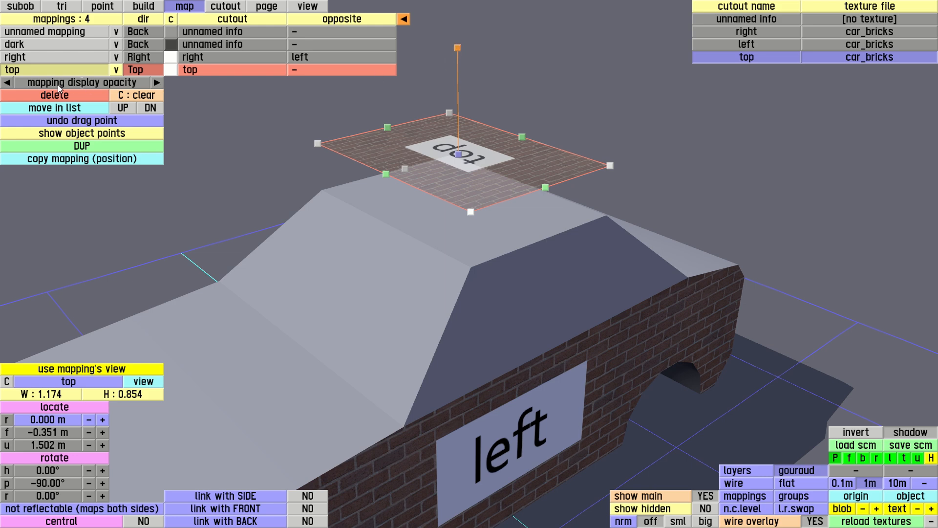
Select the two roof triangles and assign them to the top colour.
{"action": "left_click", "coordinate": [65, 6]}
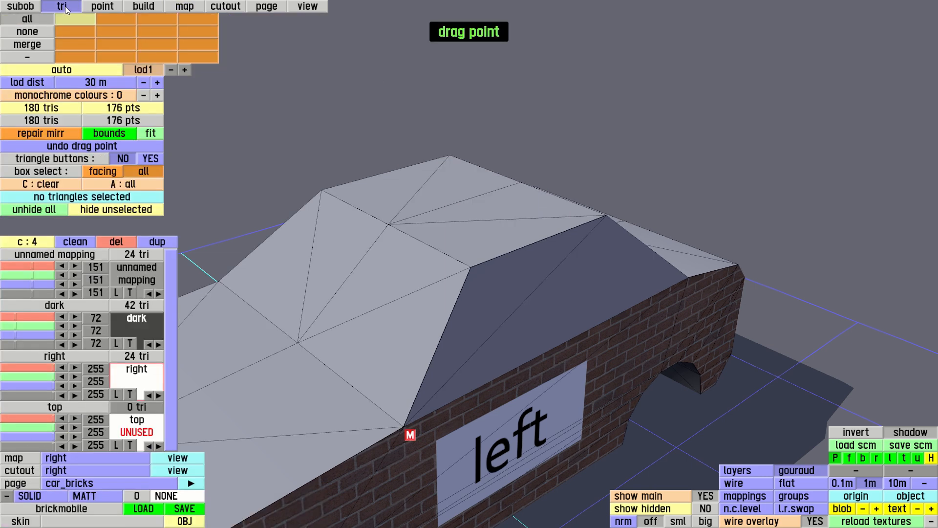
{"action": "left_click", "coordinate": [458, 236]}
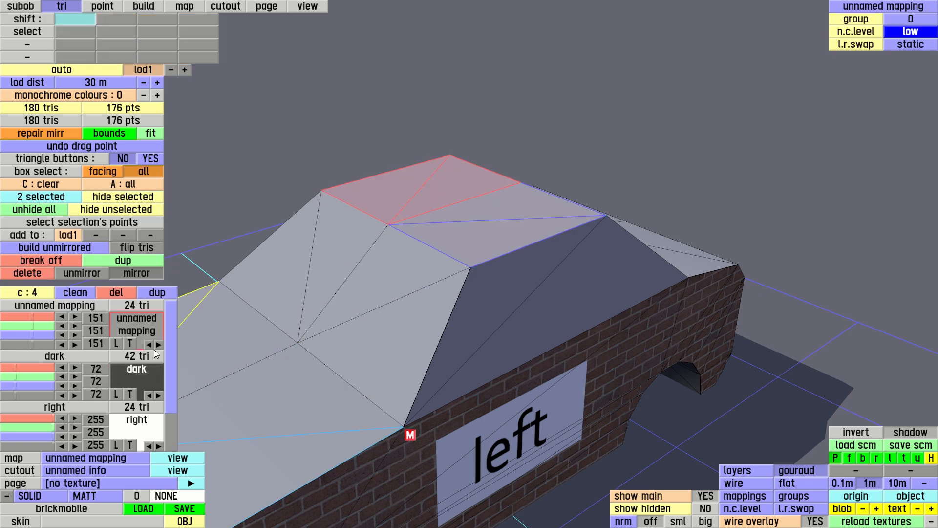
{"action": "left_click_drag", "start_coordinate": [174, 365], "coordinate": [174, 406]}
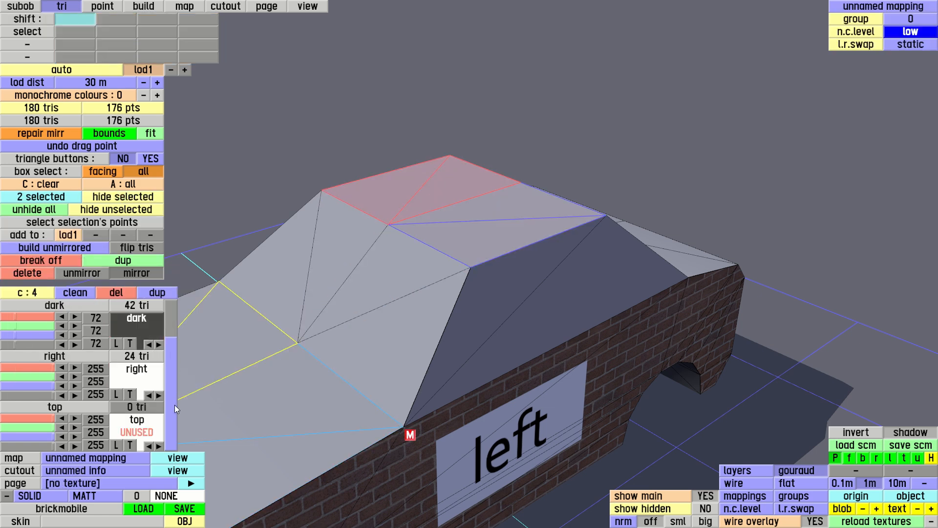
{"action": "left_click", "coordinate": [143, 429]}
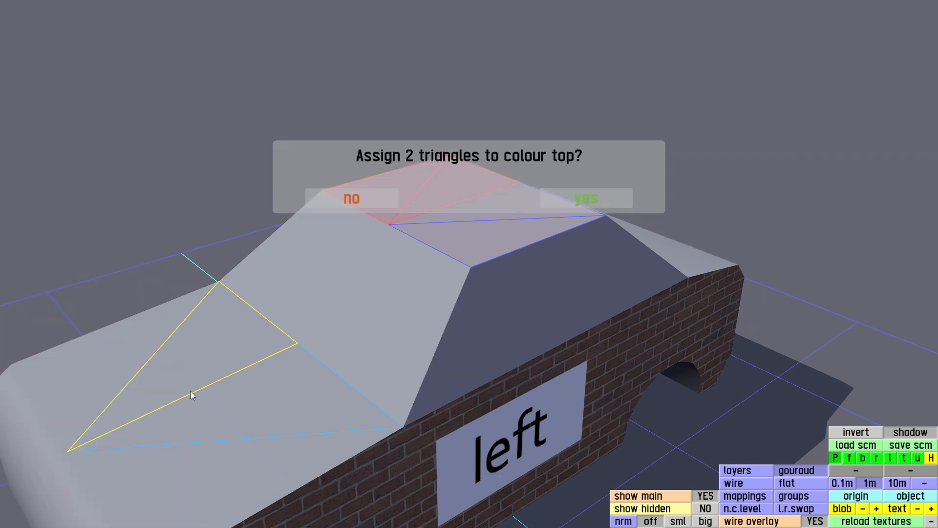
{"action": "left_click", "coordinate": [580, 201]}
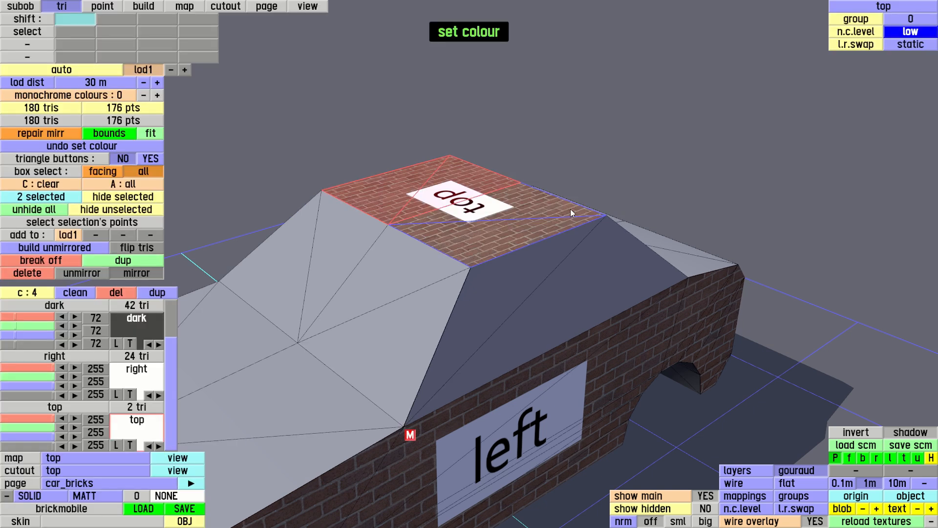
Add a new cutout named top2.
{"action": "left_click", "coordinate": [317, 7]}
{"action": "left_click_drag", "start_coordinate": [374, 268], "coordinate": [369, 325]}
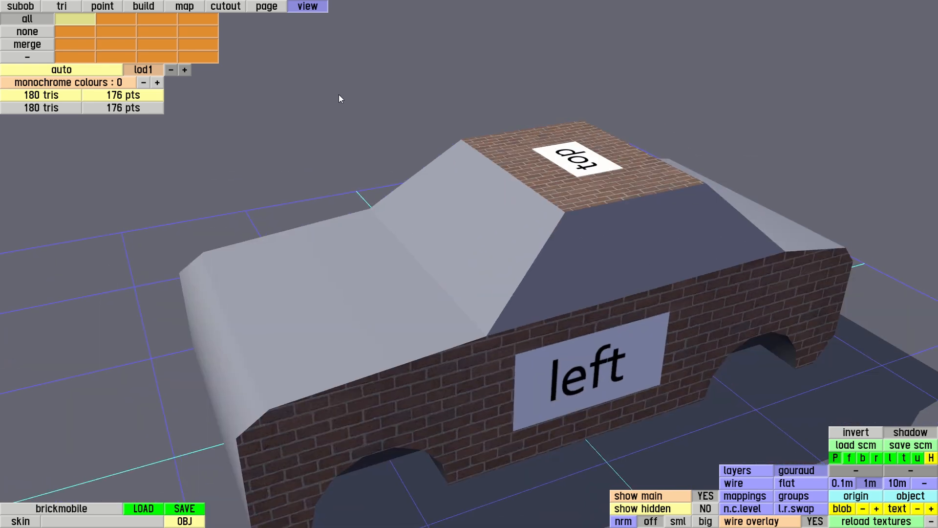
{"action": "left_click", "coordinate": [238, 9]}
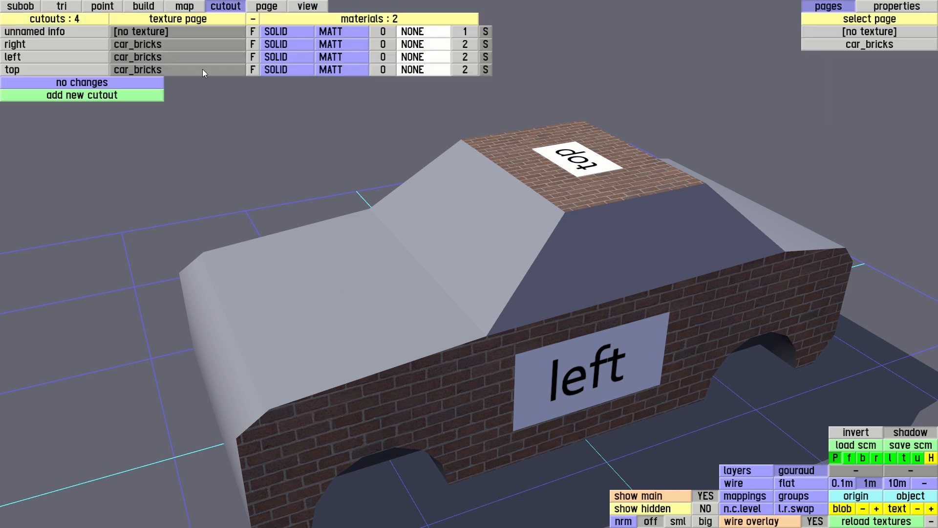
{"action": "left_click", "coordinate": [104, 96]}
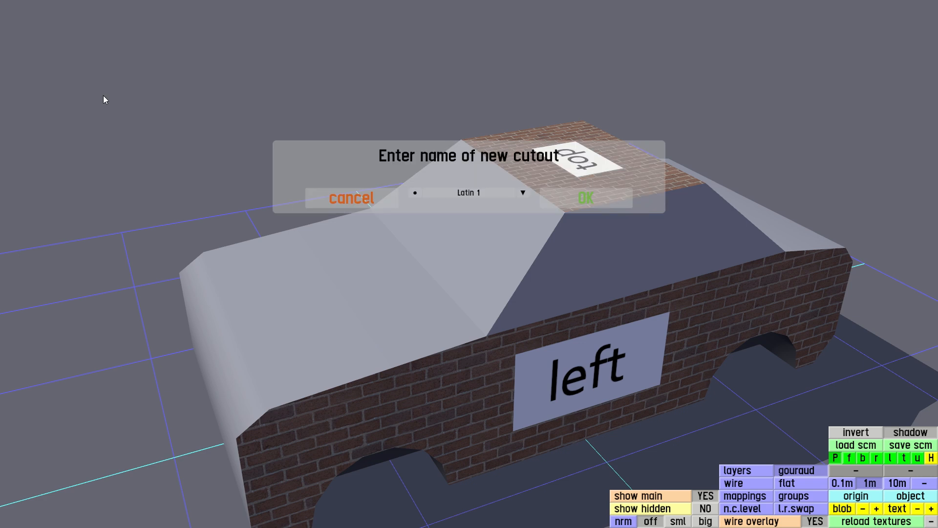
{"action": "type", "text": "top2"}
{"action": "key", "text": "Return"}
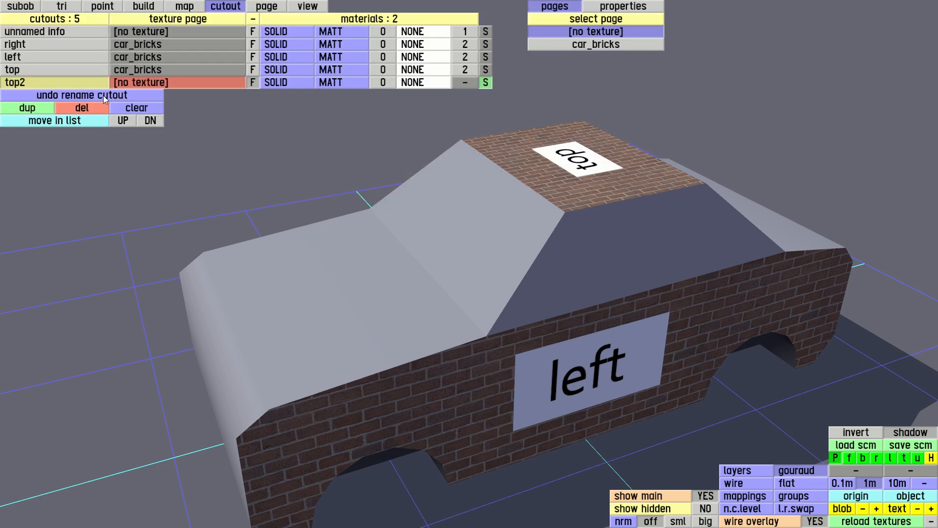
Assign car_bricks to the top2 cutout and mark out a texture area about 83 × 46.
{"action": "left_click", "coordinate": [561, 45]}
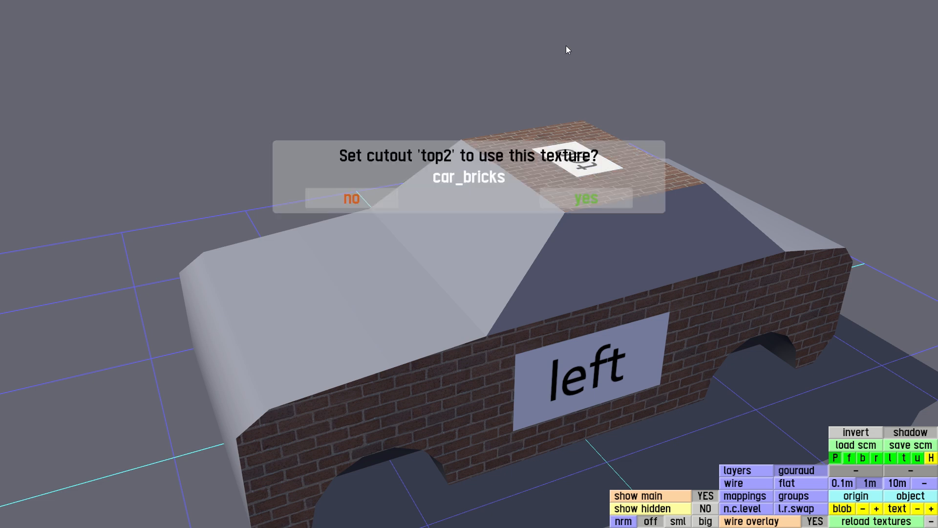
{"action": "left_click", "coordinate": [594, 199]}
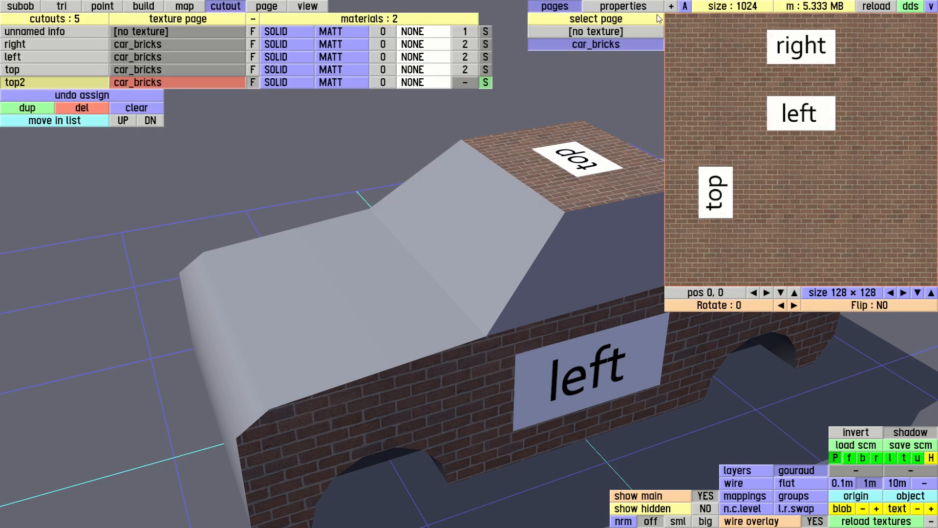
{"action": "left_click_drag", "start_coordinate": [667, 14], "coordinate": [750, 126]}
{"action": "left_click_drag", "start_coordinate": [774, 167], "coordinate": [762, 189]}
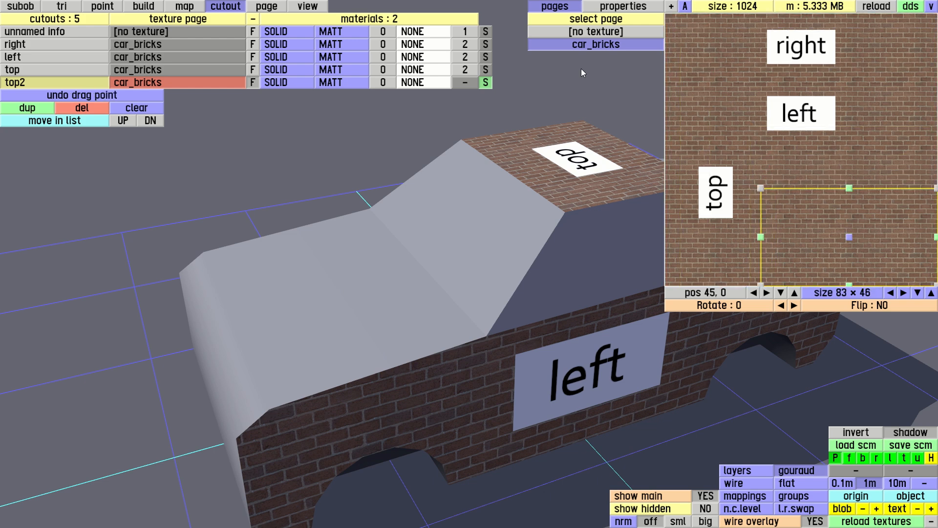
In top view, create a new mapping named top2 from a box spanning the bonnet's two opposite corner points.
{"action": "left_click", "coordinate": [189, 9]}
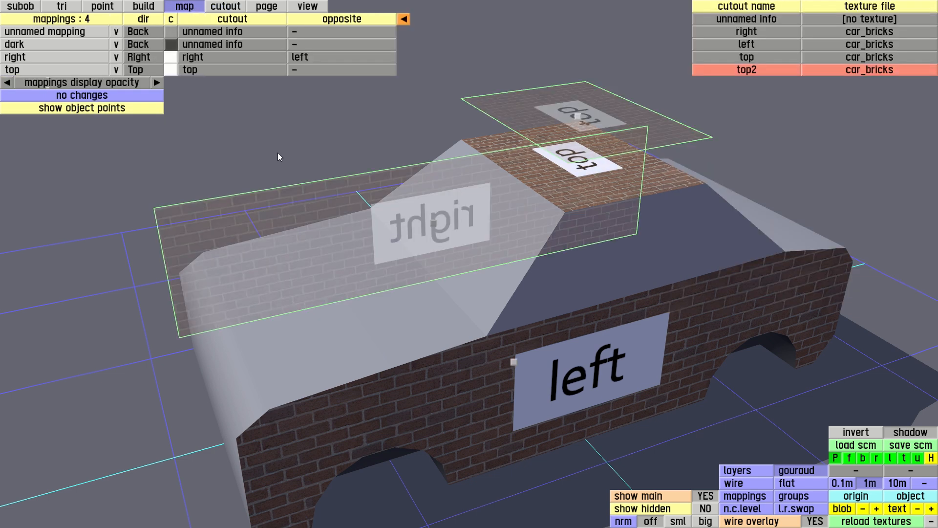
{"action": "key", "text": "t"}
{"action": "middle_click_drag", "start_coordinate": [392, 177], "coordinate": [432, 372]}
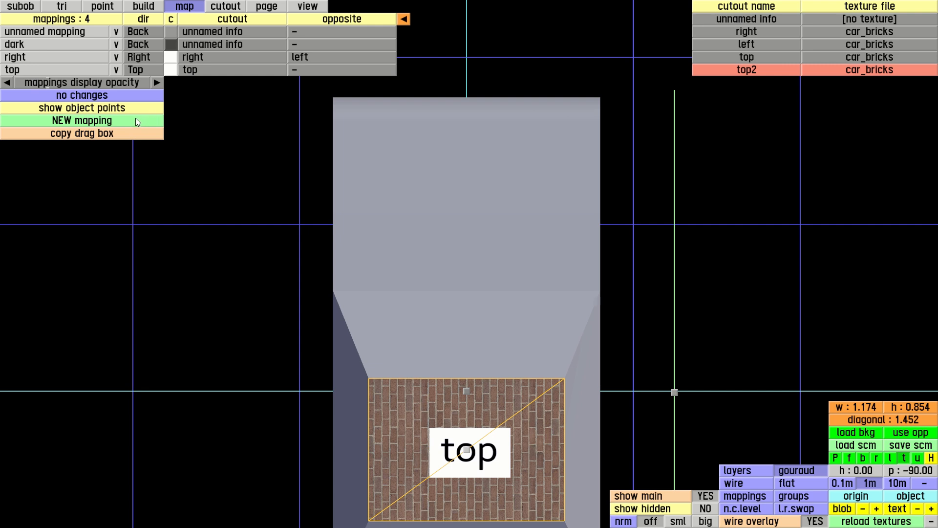
{"action": "left_click", "coordinate": [125, 108]}
{"action": "left_click", "coordinate": [333, 98]}
{"action": "left_click", "coordinate": [600, 290]}
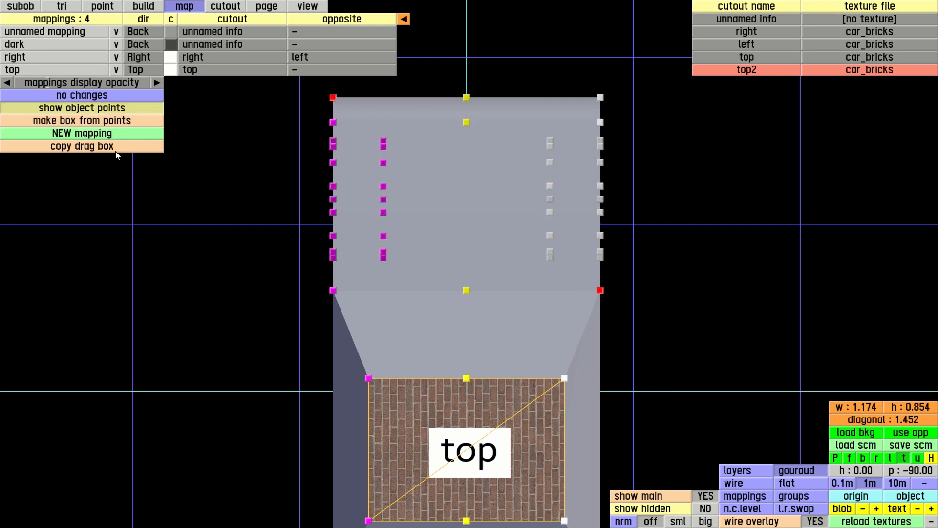
{"action": "left_click", "coordinate": [113, 121]}
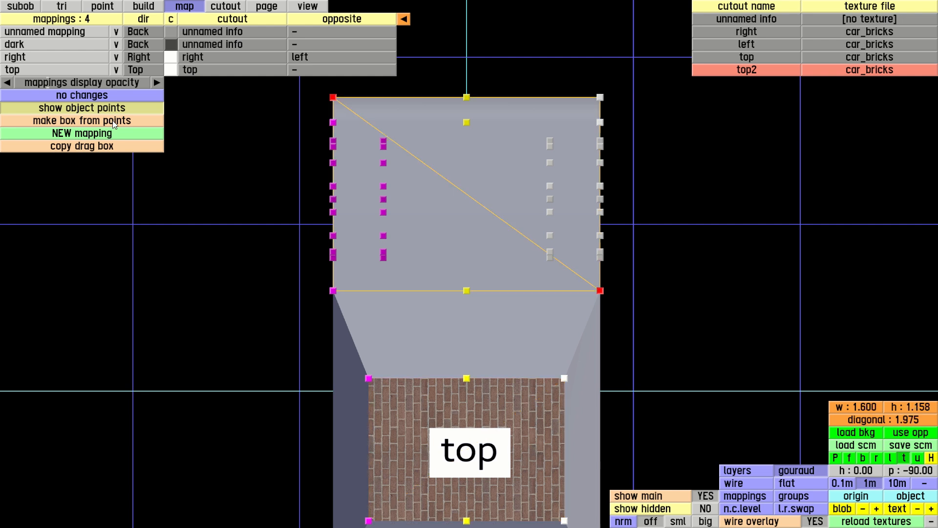
{"action": "left_click", "coordinate": [113, 133]}
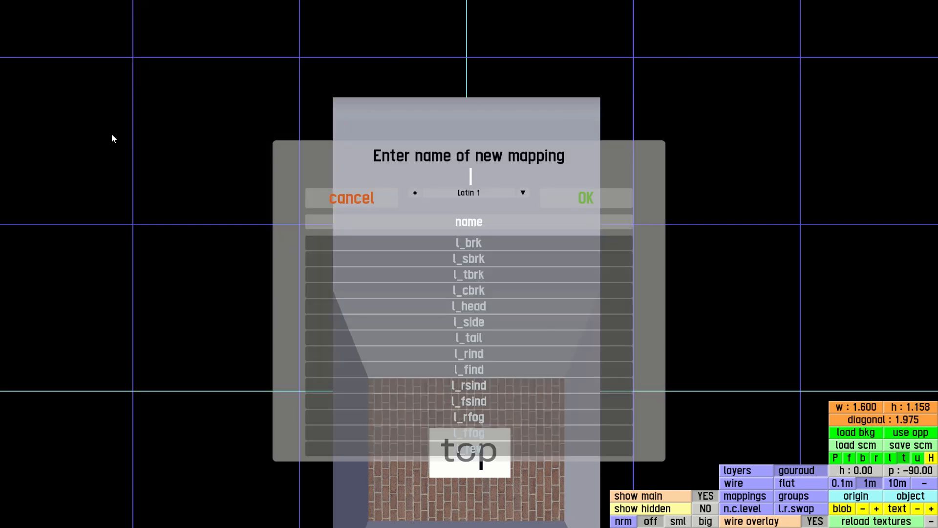
{"action": "type", "text": "top2"}
{"action": "key", "text": "Return"}
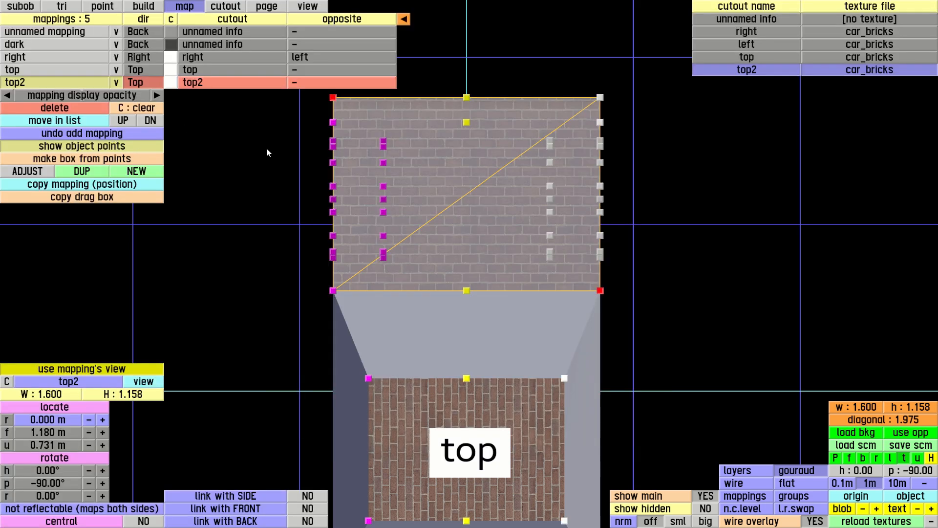
{"action": "key", "text": "p"}
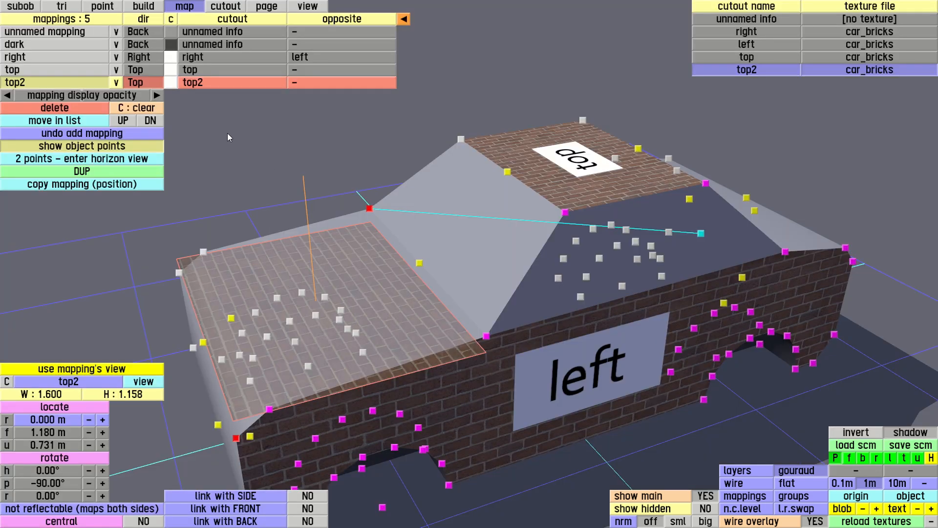
Hide the object points and raise the top2 mapping above the bonnet to an up position of 0.964 m.
{"action": "left_click", "coordinate": [81, 146]}
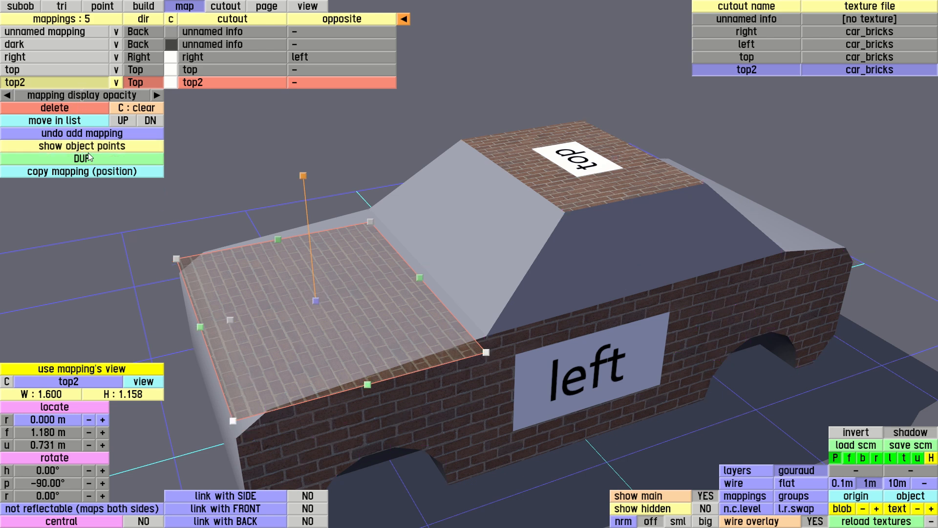
{"action": "left_click_drag", "start_coordinate": [304, 179], "coordinate": [301, 135]}
{"action": "right_click_drag", "start_coordinate": [385, 242], "coordinate": [392, 192]}
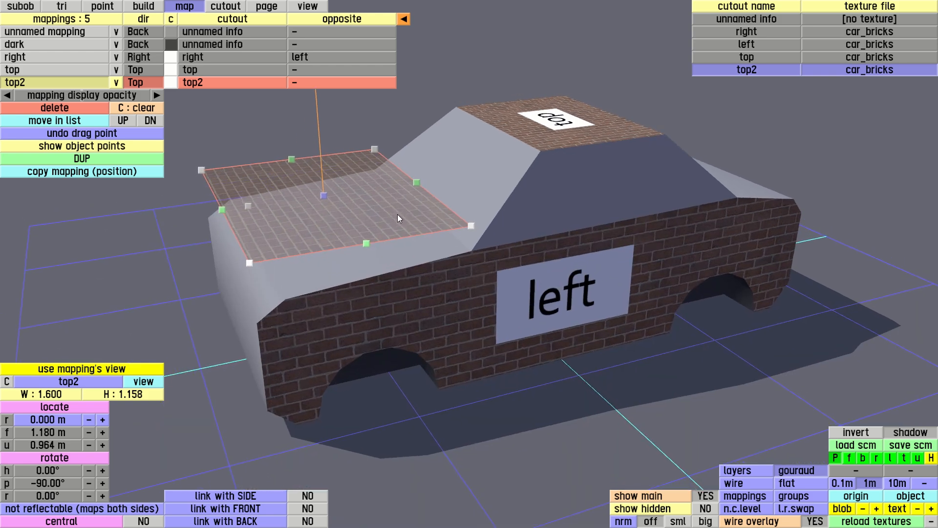
{"action": "right_click_drag", "start_coordinate": [764, 204], "coordinate": [706, 227]}
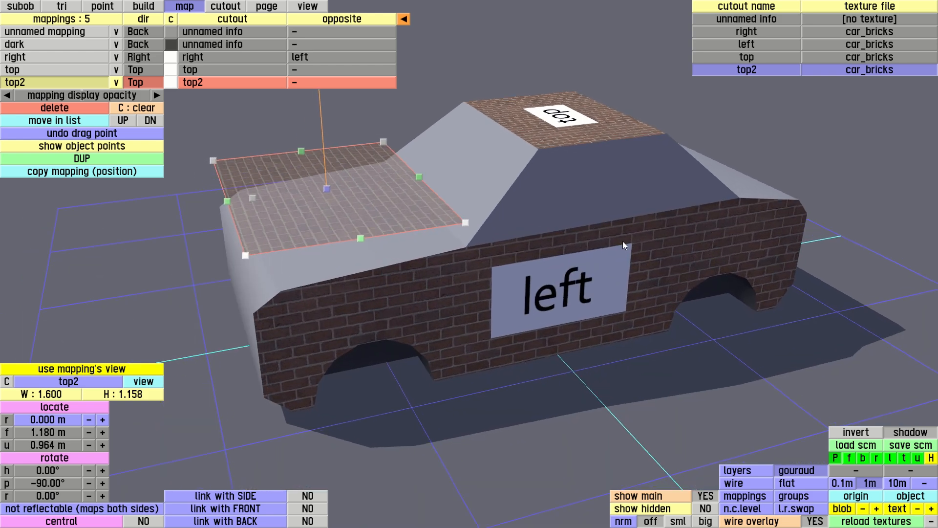
{"action": "right_click_drag", "start_coordinate": [621, 241], "coordinate": [511, 259]}
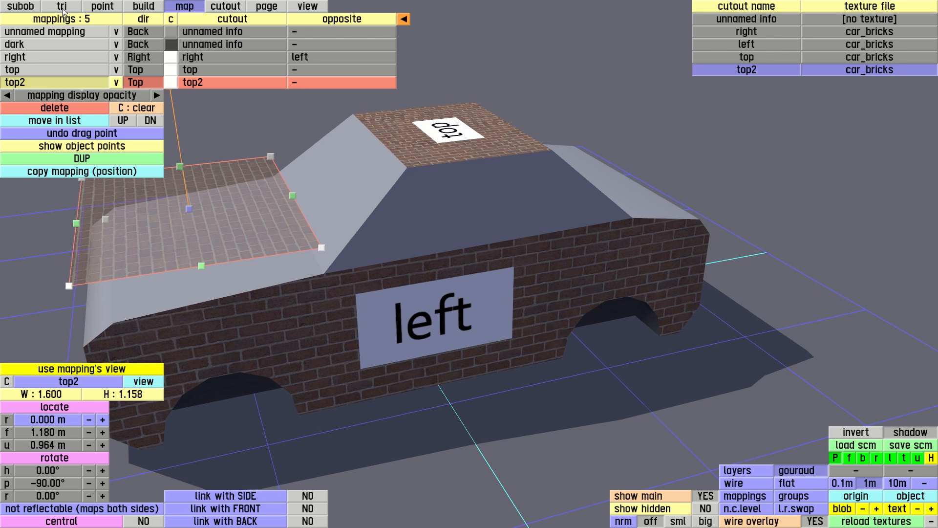
Select the four bonnet triangles and assign them to the top2 colour.
{"action": "left_click", "coordinate": [63, 8]}
{"action": "right_click_drag", "start_coordinate": [376, 239], "coordinate": [414, 167]}
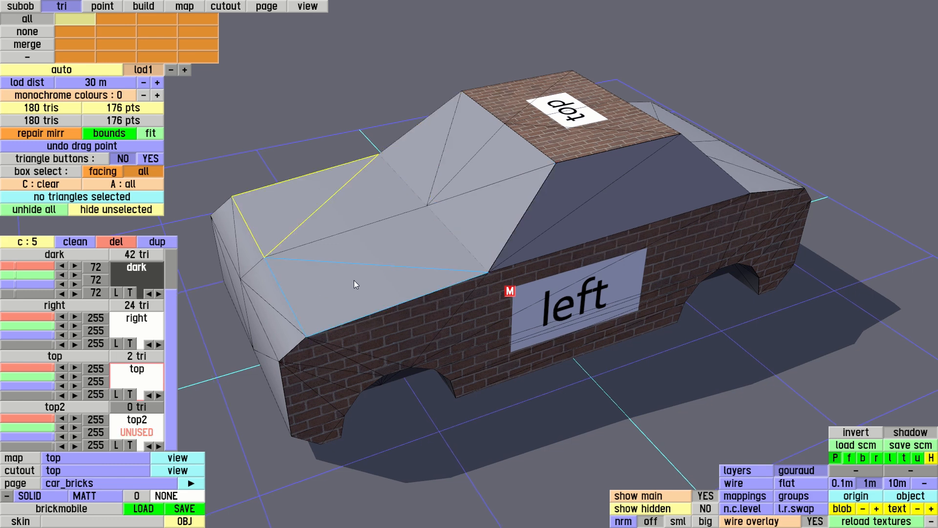
{"action": "left_click", "coordinate": [300, 209]}
{"action": "left_click", "coordinate": [354, 213]}
{"action": "right_click_drag", "start_coordinate": [404, 218], "coordinate": [423, 214]}
{"action": "left_click", "coordinate": [648, 153]}
{"action": "left_click", "coordinate": [673, 174]}
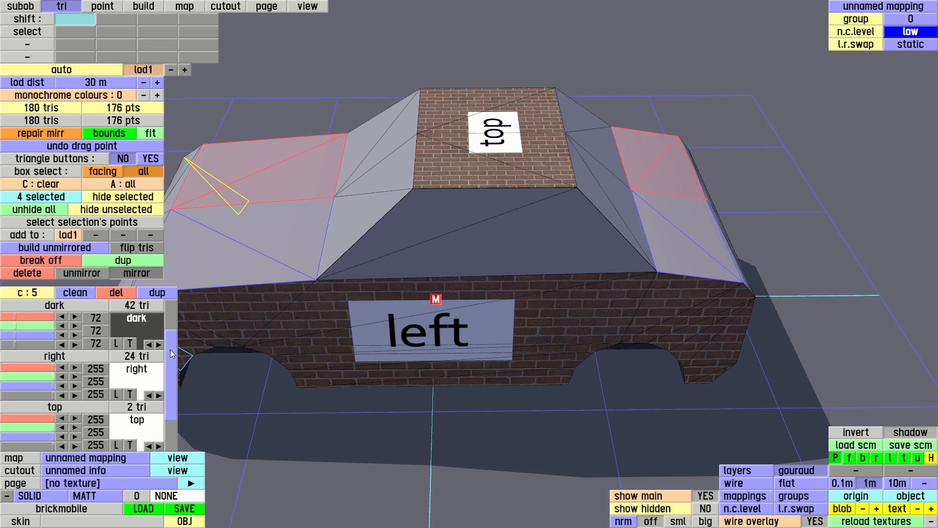
{"action": "left_click_drag", "start_coordinate": [170, 350], "coordinate": [177, 416]}
{"action": "left_click", "coordinate": [138, 427]}
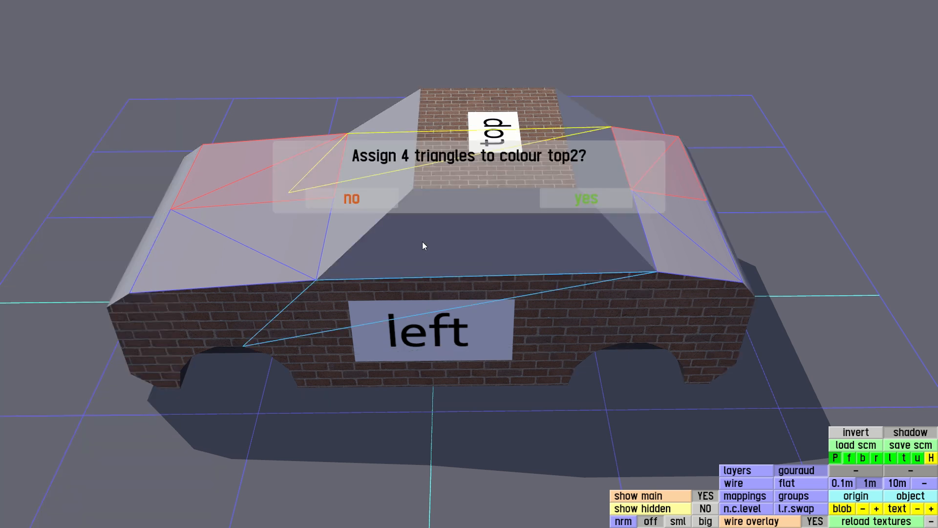
{"action": "left_click", "coordinate": [583, 196]}
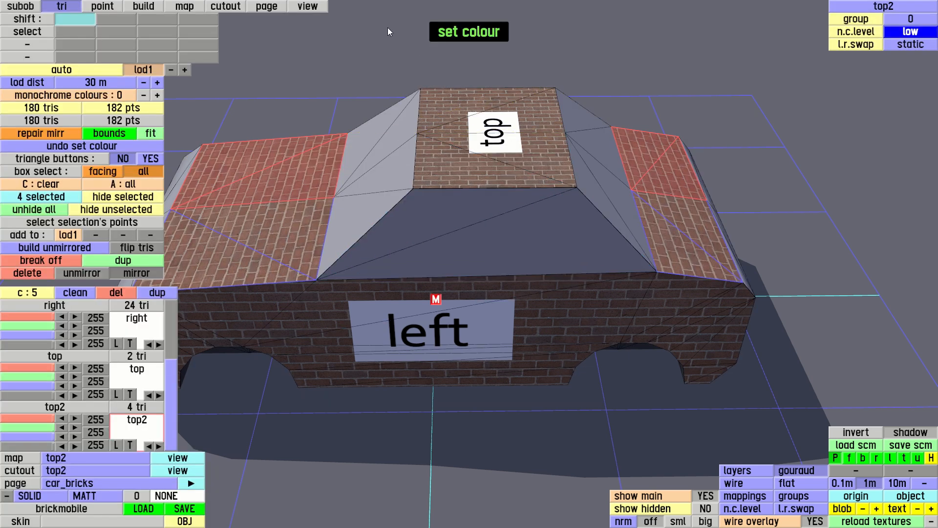
In back view, create a mapping named back from a box spanning the rear's two opposite corner points, and assign it the top2 cutout.
{"action": "left_click", "coordinate": [313, 9]}
{"action": "left_click_drag", "start_coordinate": [389, 220], "coordinate": [726, 288]}
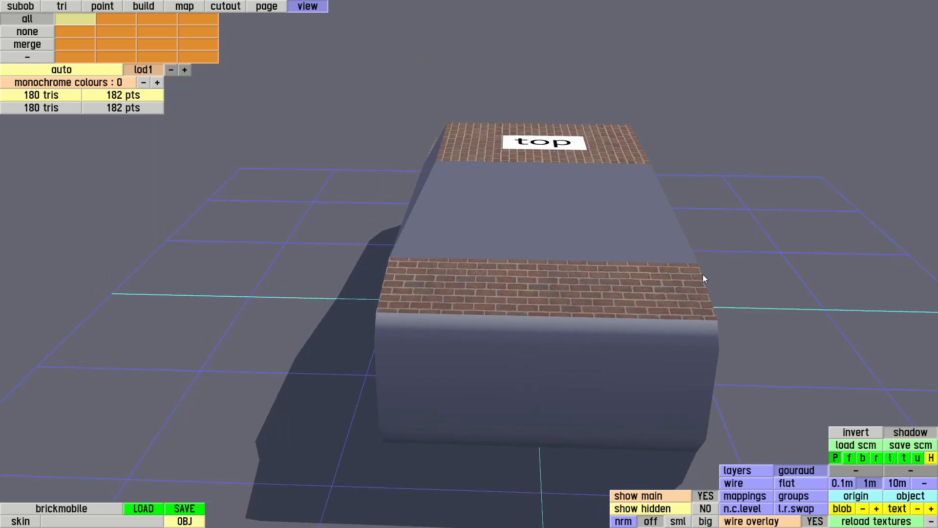
{"action": "key", "text": "b"}
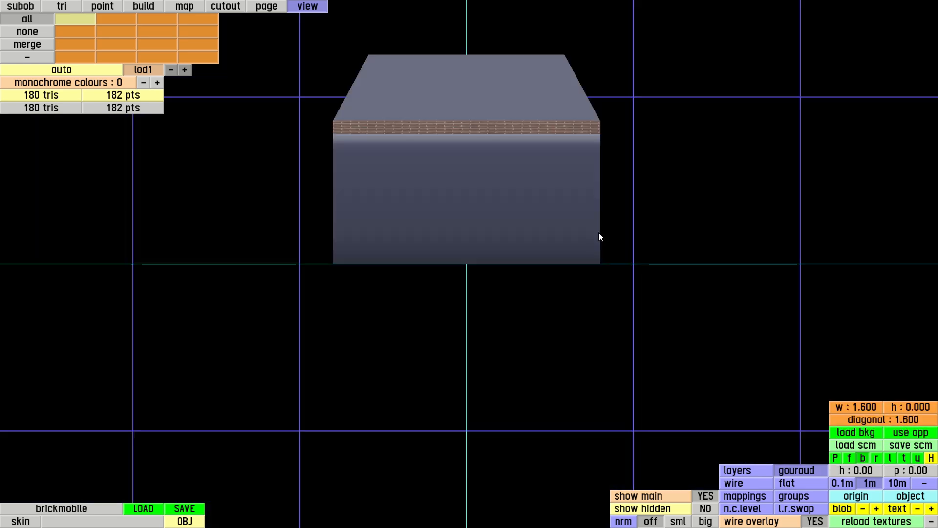
{"action": "left_click", "coordinate": [189, 6]}
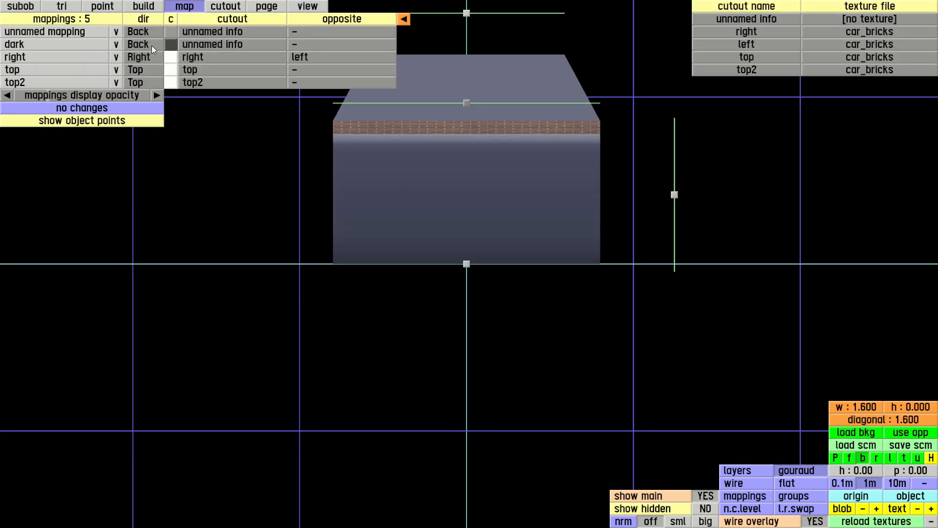
{"action": "left_click", "coordinate": [89, 120]}
{"action": "left_click", "coordinate": [334, 122]}
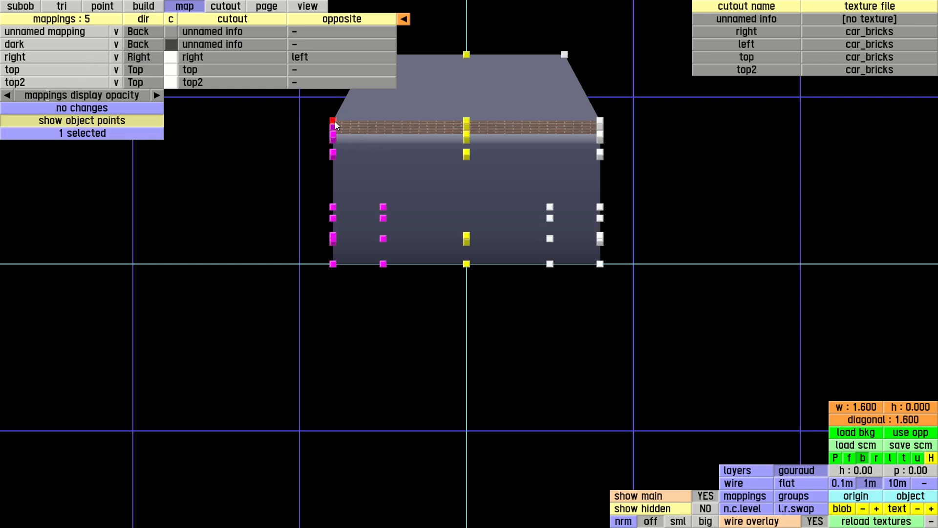
{"action": "left_click", "coordinate": [600, 265]}
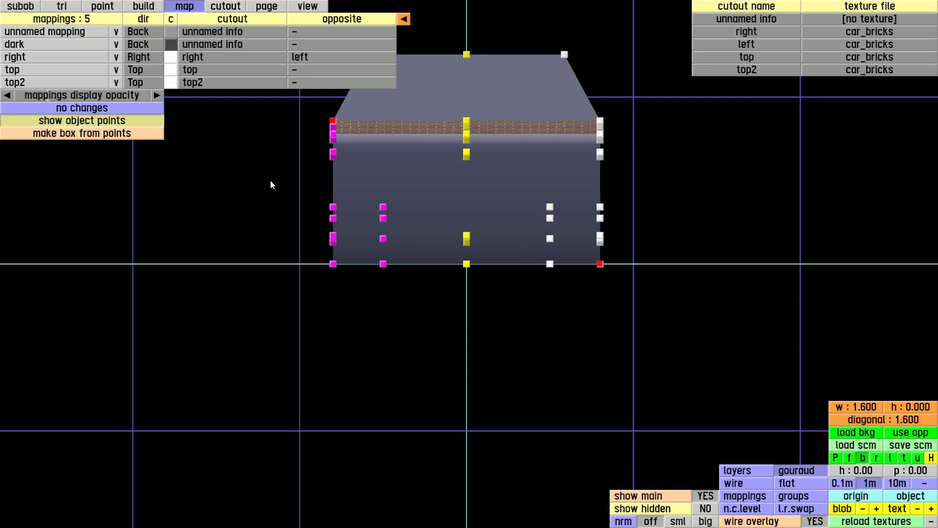
{"action": "left_click", "coordinate": [104, 133]}
{"action": "left_click", "coordinate": [118, 146]}
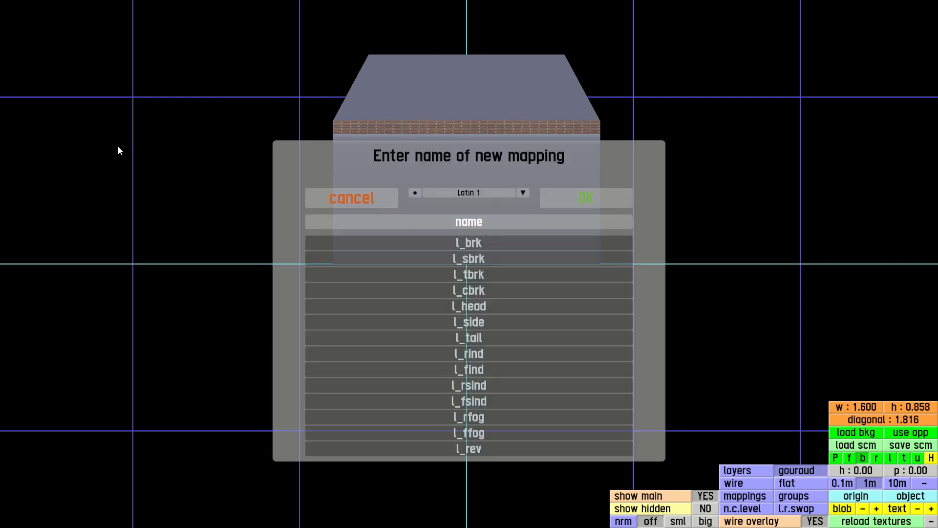
{"action": "type", "text": "back"}
{"action": "key", "text": "Return"}
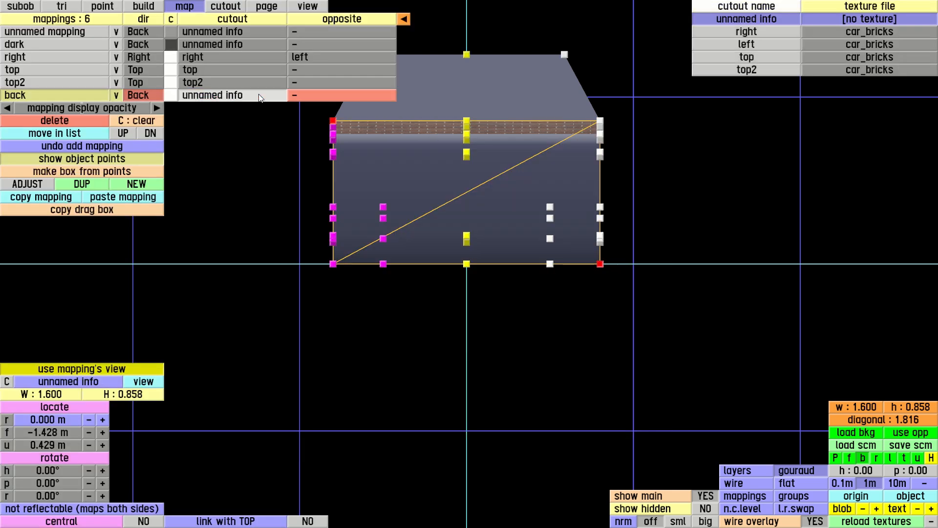
{"action": "left_click", "coordinate": [739, 70]}
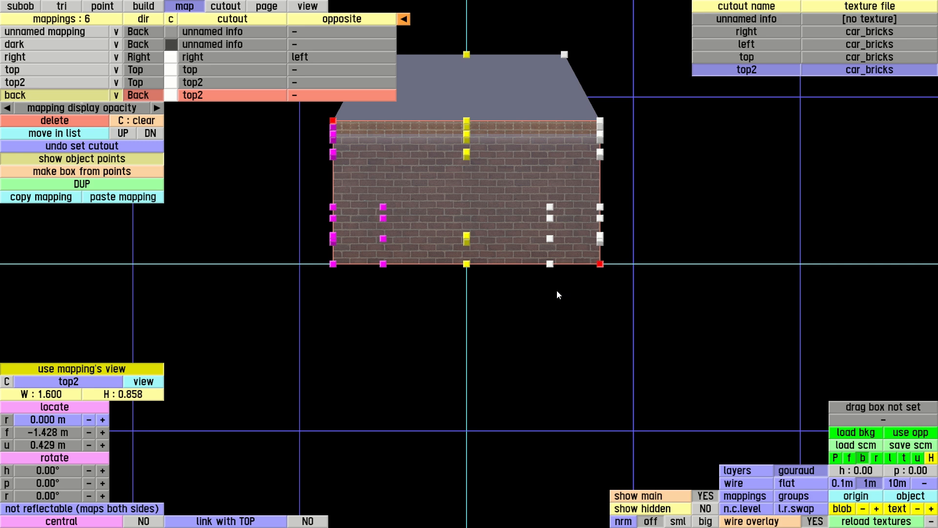
Select the twelve rear triangles and assign them to the back colour.
{"action": "key", "text": "p"}
{"action": "left_click", "coordinate": [314, 3]}
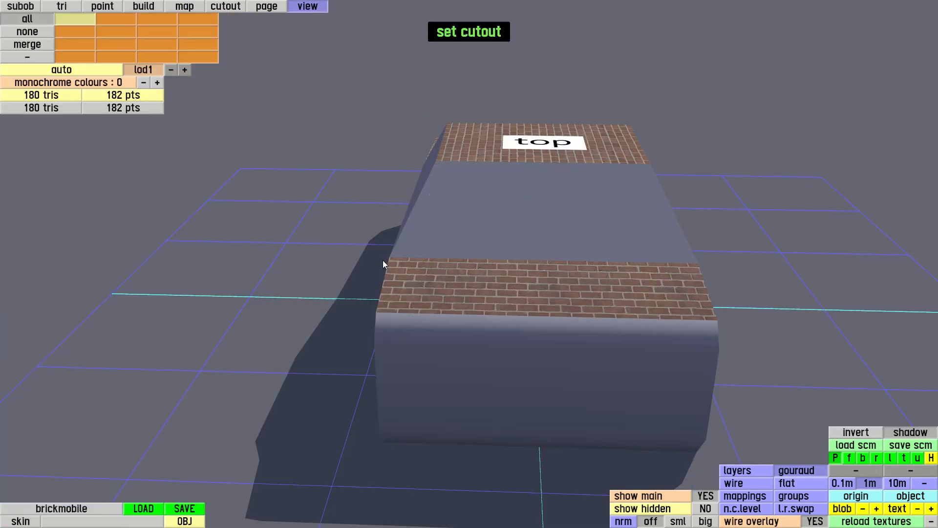
{"action": "right_click_drag", "start_coordinate": [400, 275], "coordinate": [432, 224]}
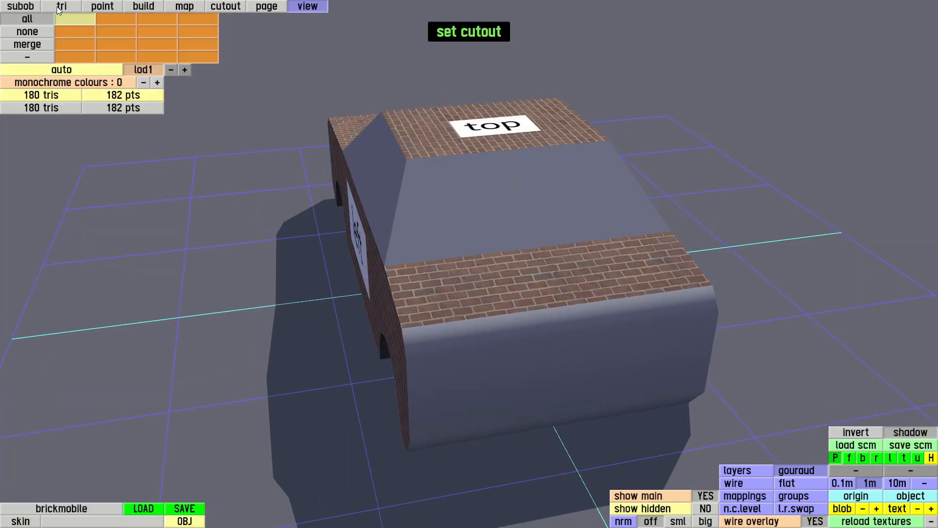
{"action": "left_click", "coordinate": [69, 4]}
{"action": "left_click", "coordinate": [503, 365]}
{"action": "right_click_drag", "start_coordinate": [574, 293], "coordinate": [221, 276]}
{"action": "middle_click_drag", "start_coordinate": [443, 284], "coordinate": [790, 205]}
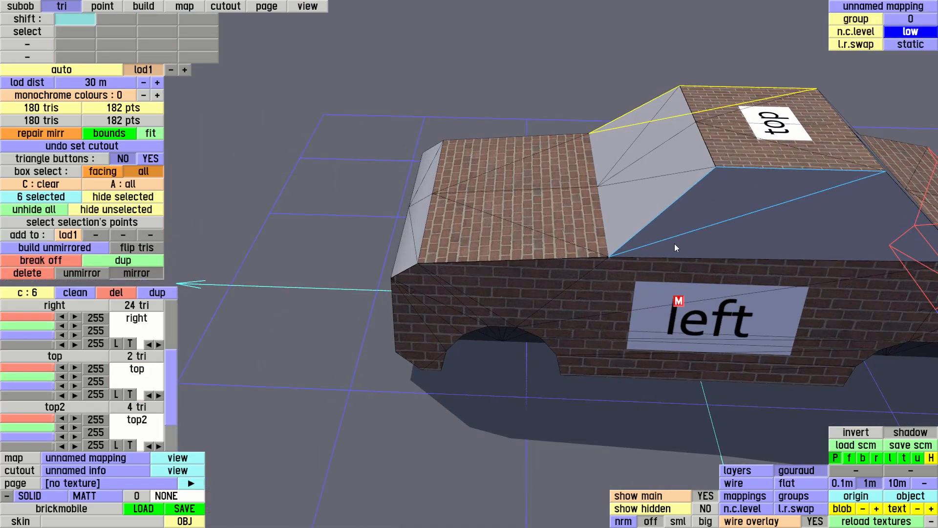
{"action": "right_click_drag", "start_coordinate": [587, 294], "coordinate": [376, 282]}
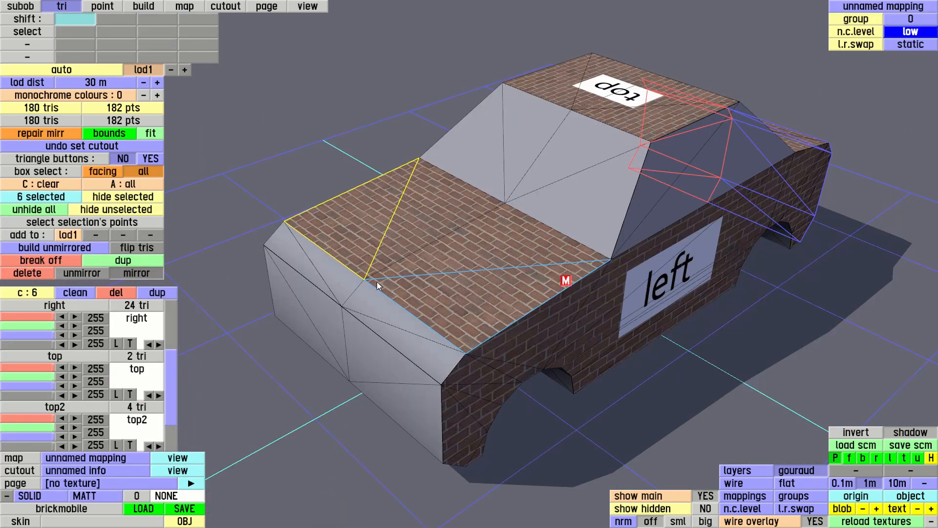
{"action": "left_click", "coordinate": [388, 360], "text": "shift"}
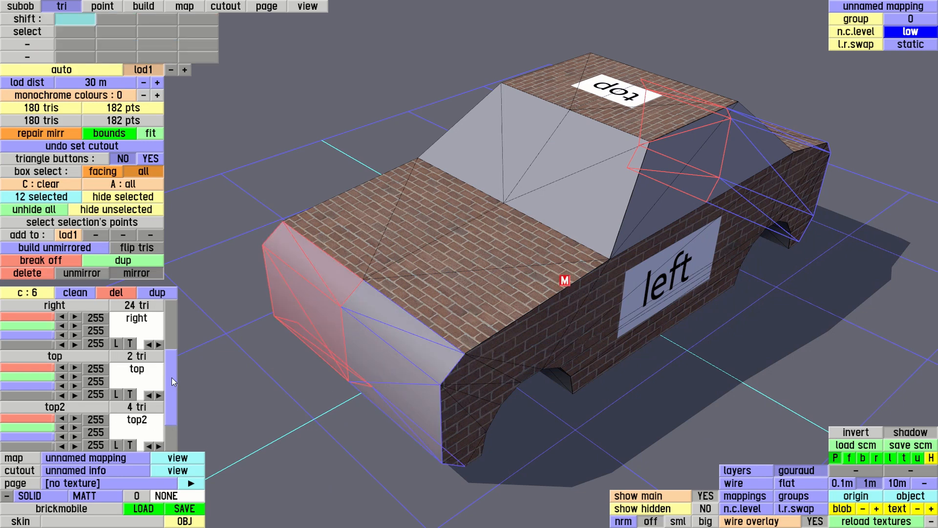
{"action": "left_click_drag", "start_coordinate": [172, 377], "coordinate": [171, 424]}
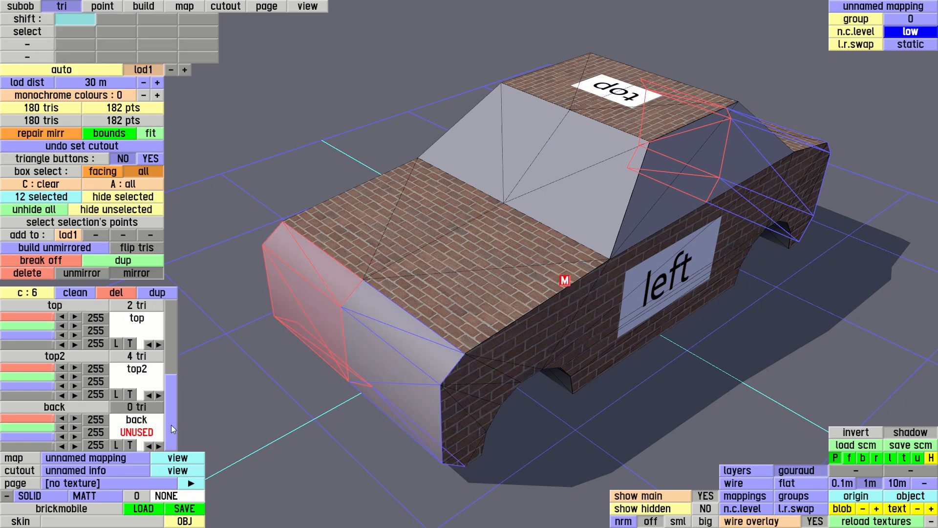
{"action": "left_click", "coordinate": [146, 430]}
{"action": "left_click", "coordinate": [596, 201]}
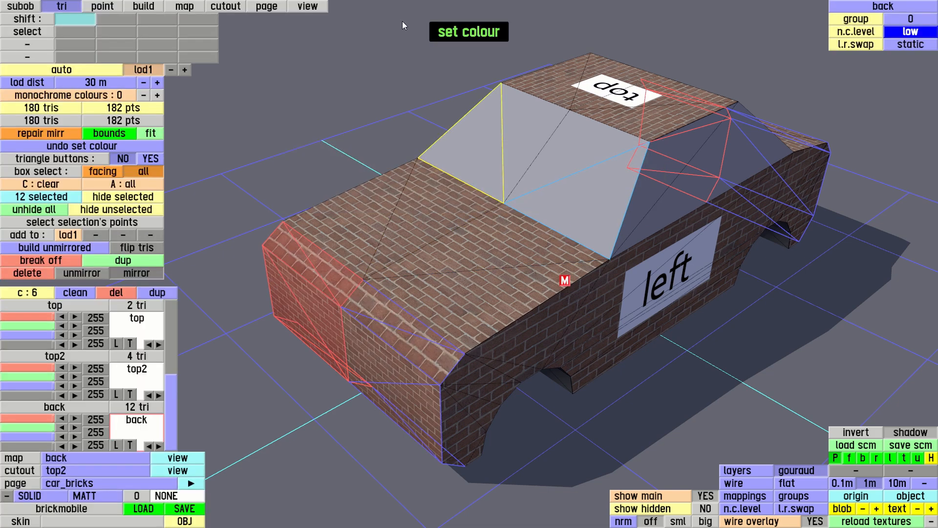
Orbit around the car to inspect the textured rear, bonnet and right side.
{"action": "left_click", "coordinate": [315, 6]}
{"action": "left_click_drag", "start_coordinate": [424, 267], "coordinate": [551, 267]}
{"action": "left_click_drag", "start_coordinate": [489, 274], "coordinate": [581, 273]}
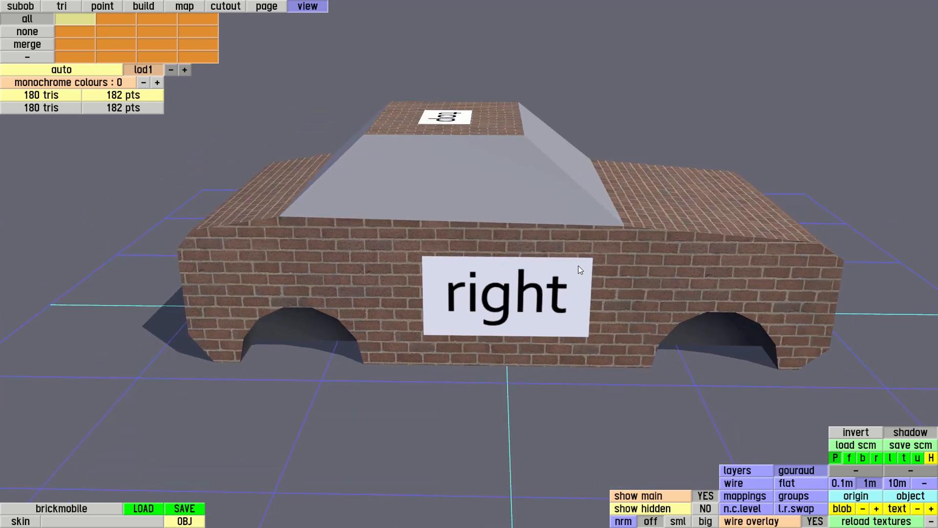
{"action": "left_click_drag", "start_coordinate": [497, 256], "coordinate": [576, 247]}
{"action": "left_click_drag", "start_coordinate": [614, 287], "coordinate": [498, 321]}
{"action": "right_click_drag", "start_coordinate": [498, 322], "coordinate": [497, 323]}
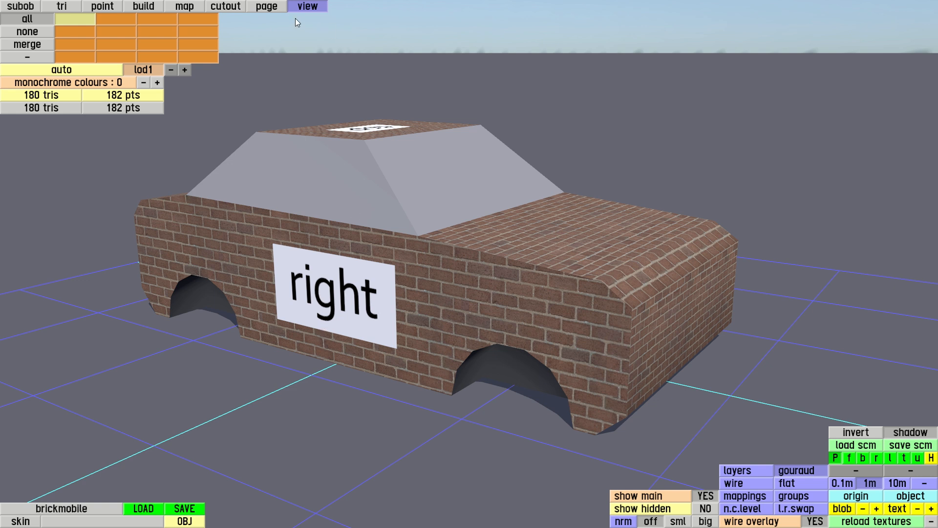
Add a new texture page using the s_windxr_ALP texture.
{"action": "left_click", "coordinate": [272, 7]}
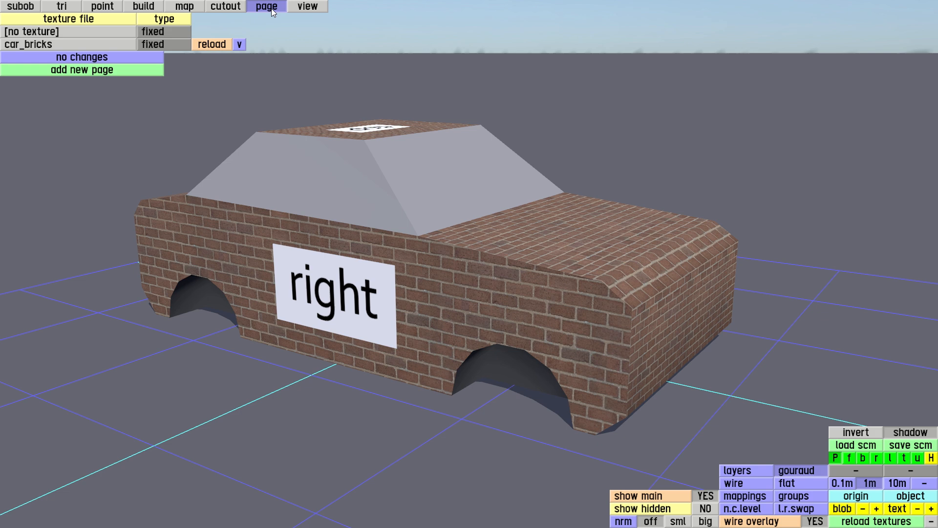
{"action": "left_click", "coordinate": [117, 72]}
{"action": "type", "text": "s_wi"}
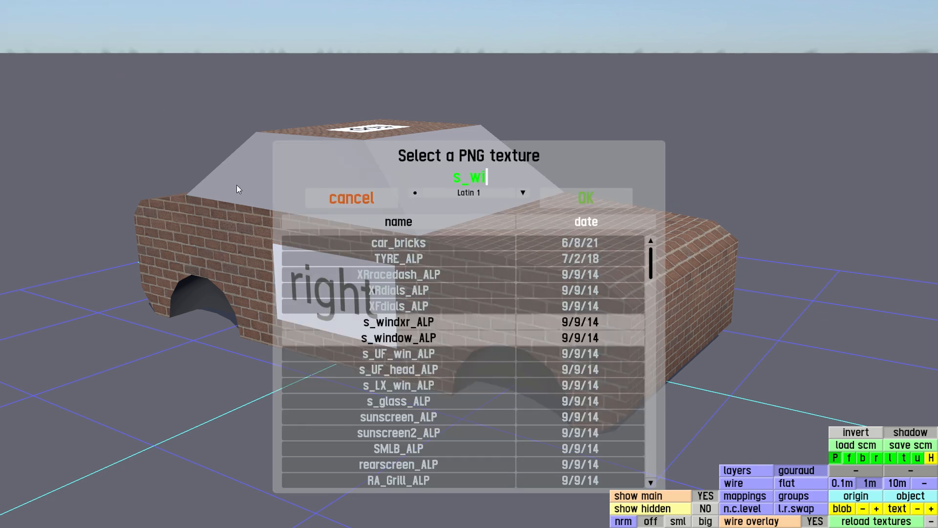
{"action": "left_click", "coordinate": [413, 323]}
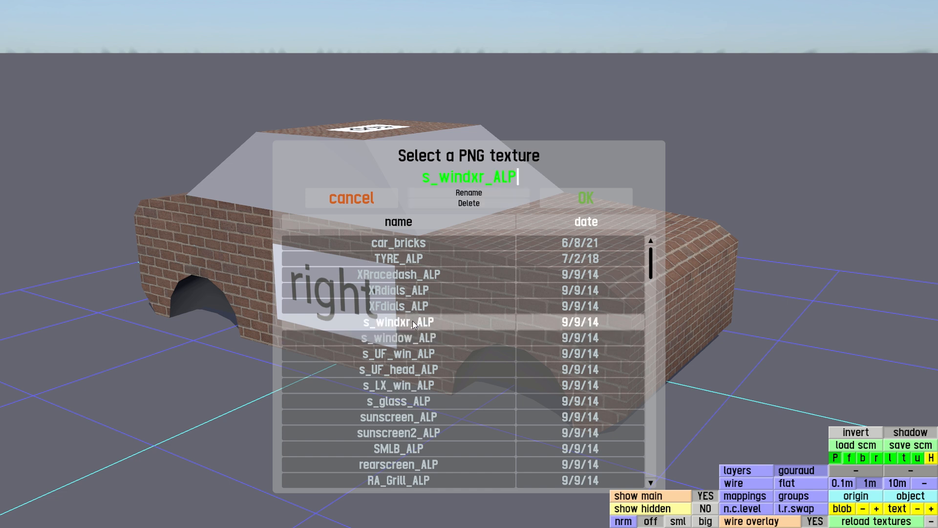
{"action": "left_click", "coordinate": [587, 199]}
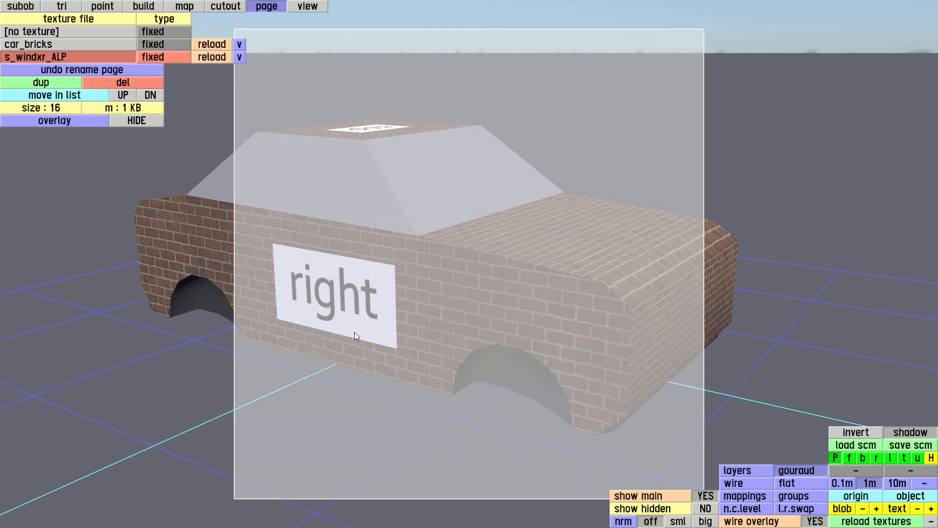
Add a new cutout named window.
{"action": "left_click", "coordinate": [224, 7]}
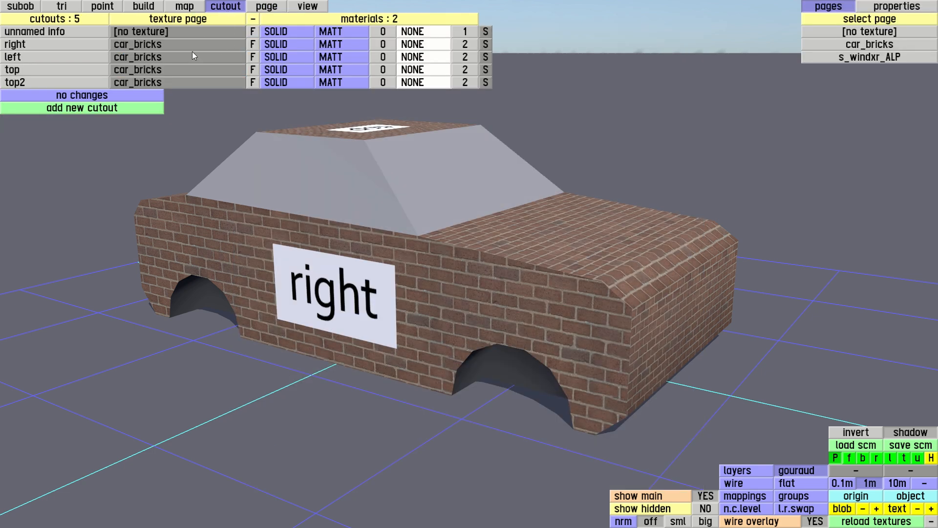
{"action": "left_click", "coordinate": [82, 108]}
{"action": "type", "text": "window"}
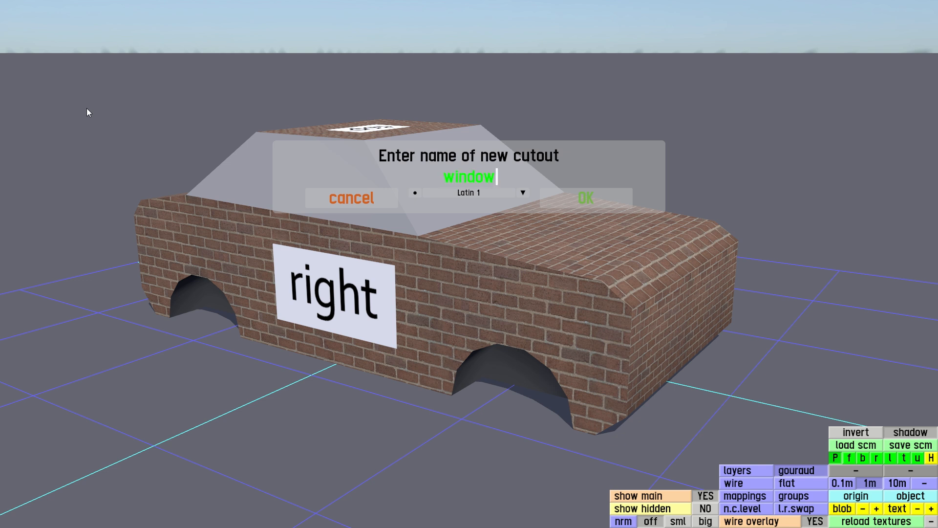
{"action": "key", "text": "Return"}
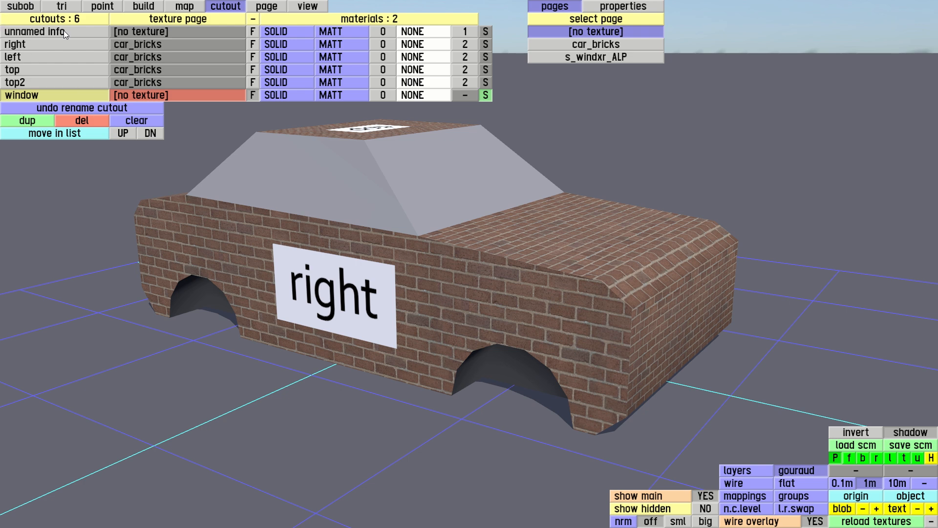
Create a new mapping named window from a box drawn around the cabin in the side view.
{"action": "left_click", "coordinate": [184, 6]}
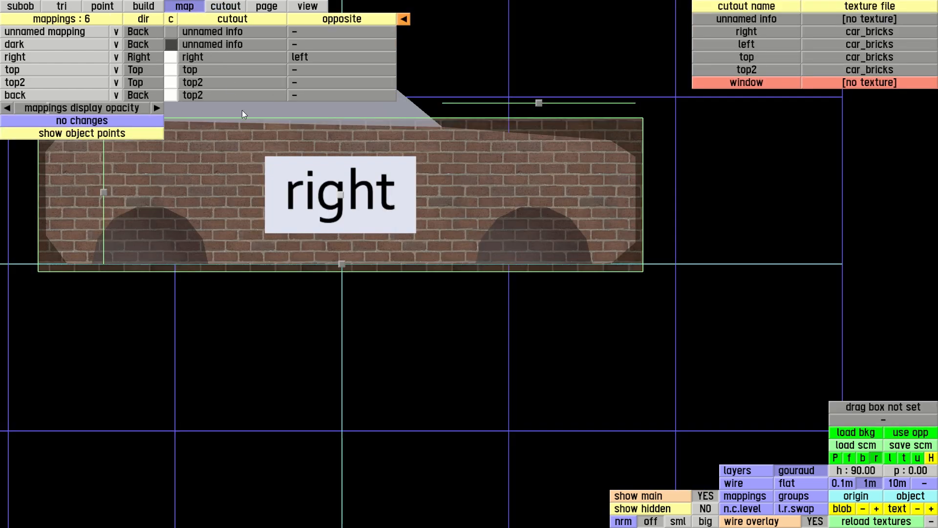
{"action": "right_click_drag", "start_coordinate": [229, 162], "coordinate": [355, 292]}
{"action": "left_click_drag", "start_coordinate": [262, 170], "coordinate": [582, 273]}
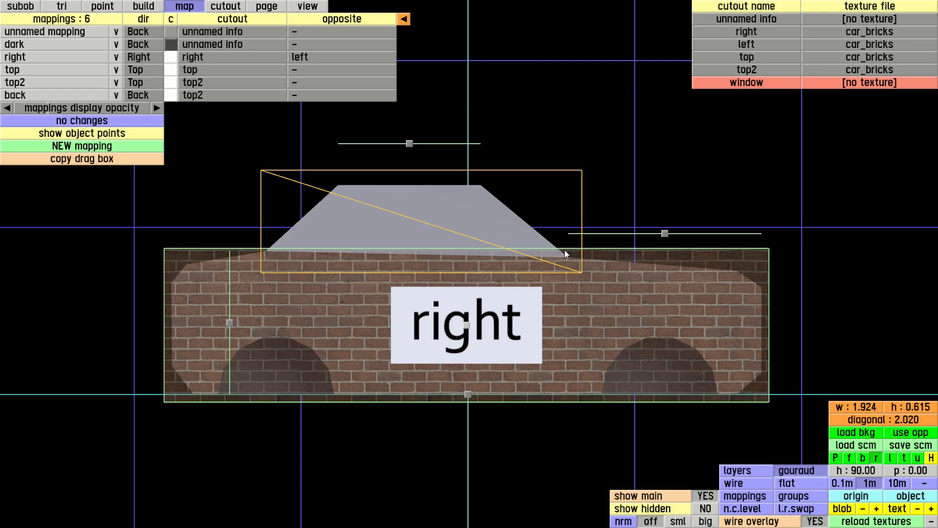
{"action": "left_click", "coordinate": [73, 147]}
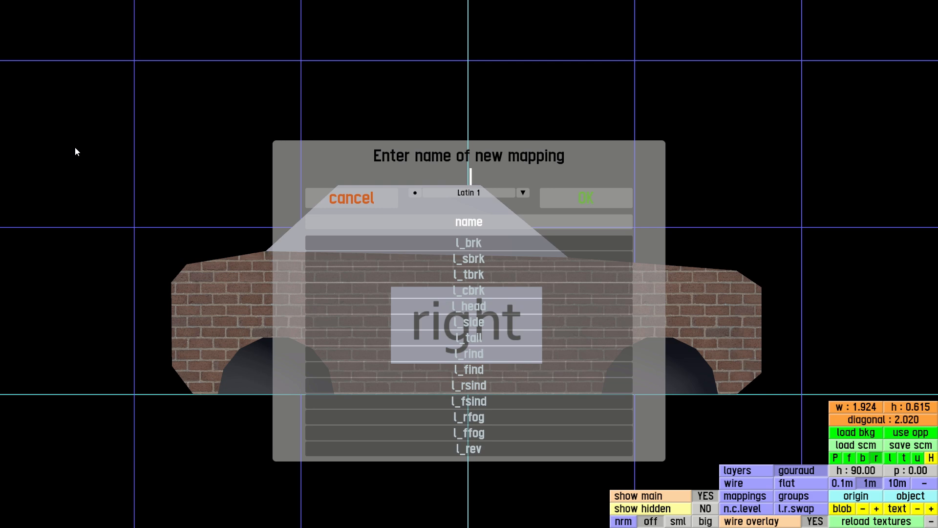
{"action": "type", "text": "window"}
{"action": "key", "text": "Return"}
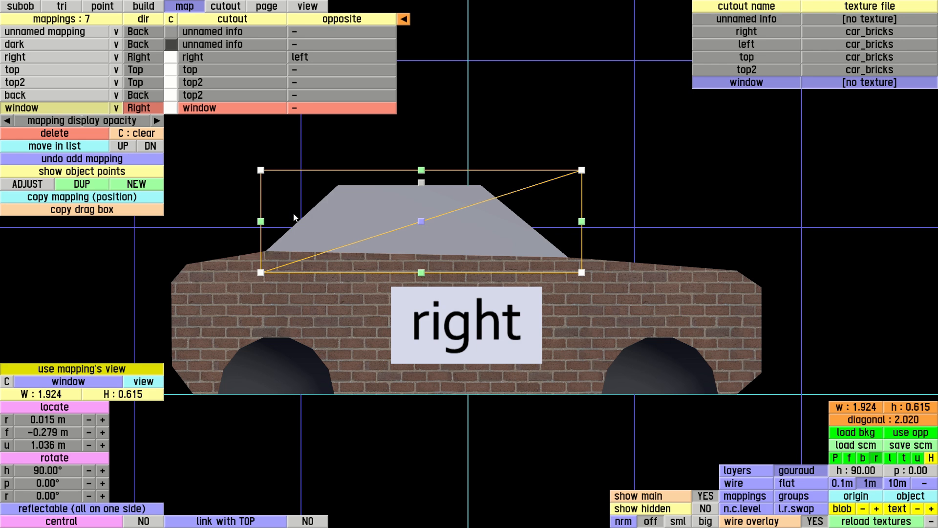
Move the window mapping sideways to a right offset of about 1.11 m.
{"action": "key", "text": "p"}
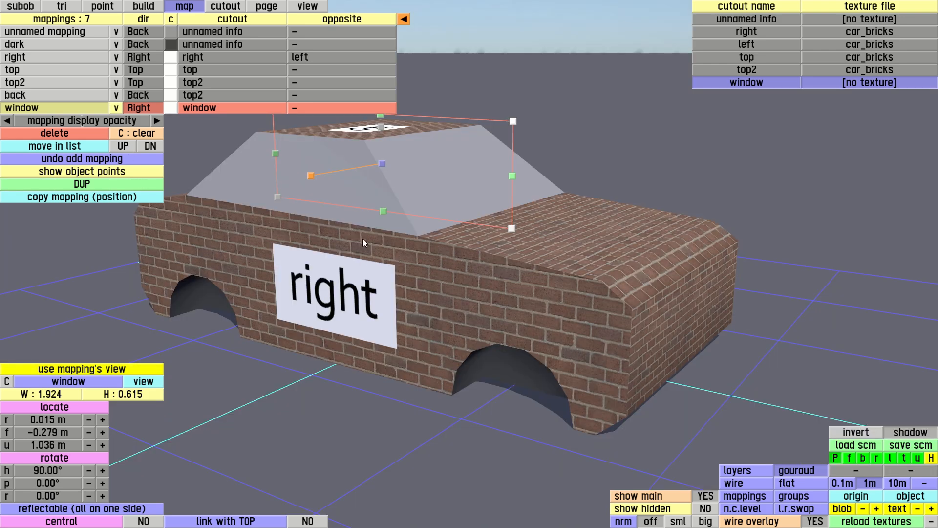
{"action": "right_click_drag", "start_coordinate": [327, 247], "coordinate": [256, 239]}
{"action": "left_click_drag", "start_coordinate": [256, 238], "coordinate": [410, 263]}
{"action": "left_click_drag", "start_coordinate": [464, 197], "coordinate": [333, 235]}
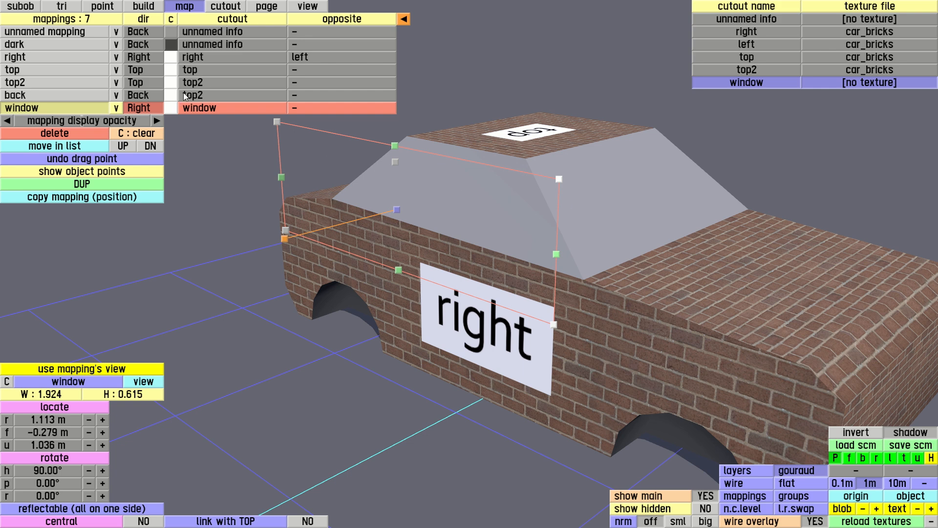
Assign the s_windxr_ALP texture page to the window cutout.
{"action": "left_click", "coordinate": [225, 7]}
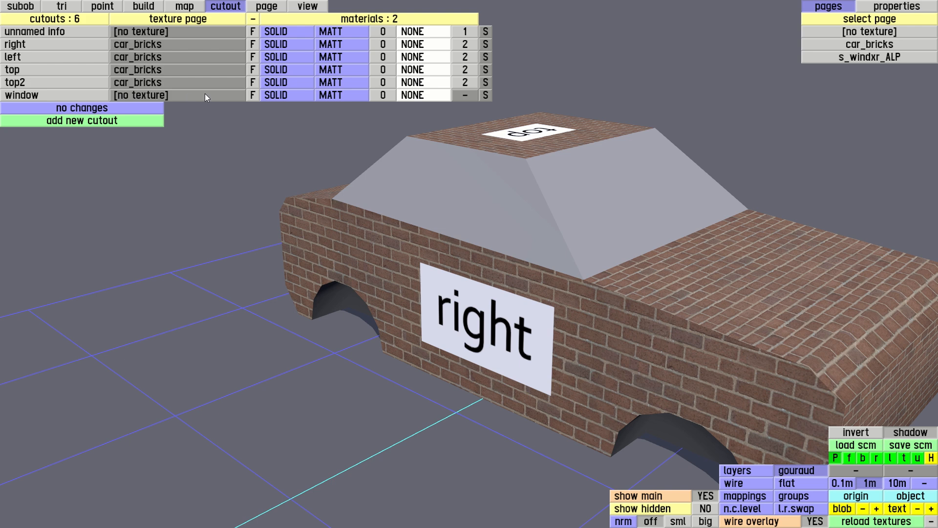
{"action": "left_click", "coordinate": [164, 96]}
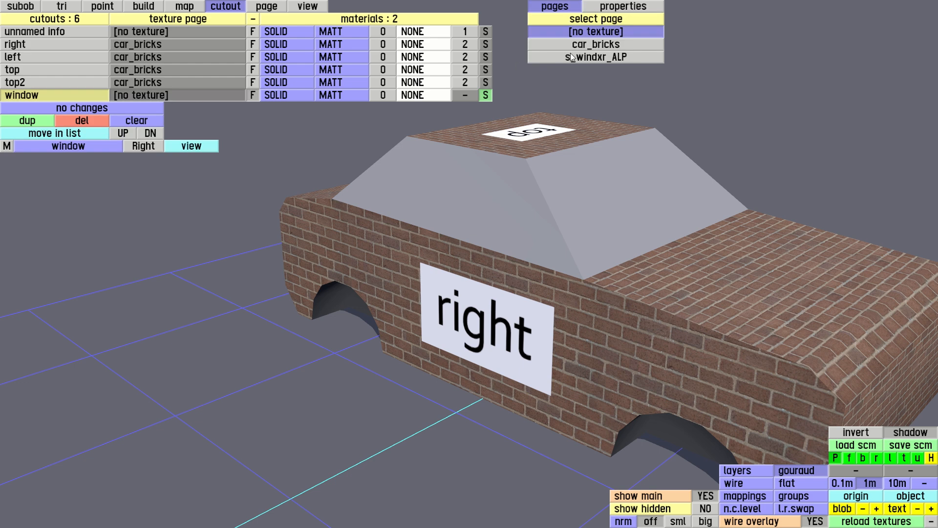
{"action": "left_click", "coordinate": [587, 57]}
{"action": "left_click", "coordinate": [593, 197]}
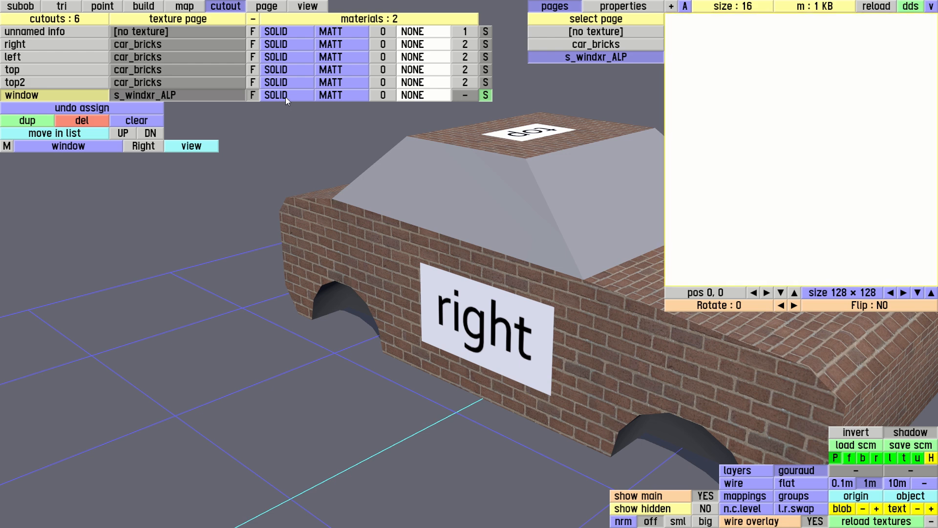
Set the window cutout's material to Alpha, Constant Shine and Glass shine.
{"action": "left_click", "coordinate": [287, 98]}
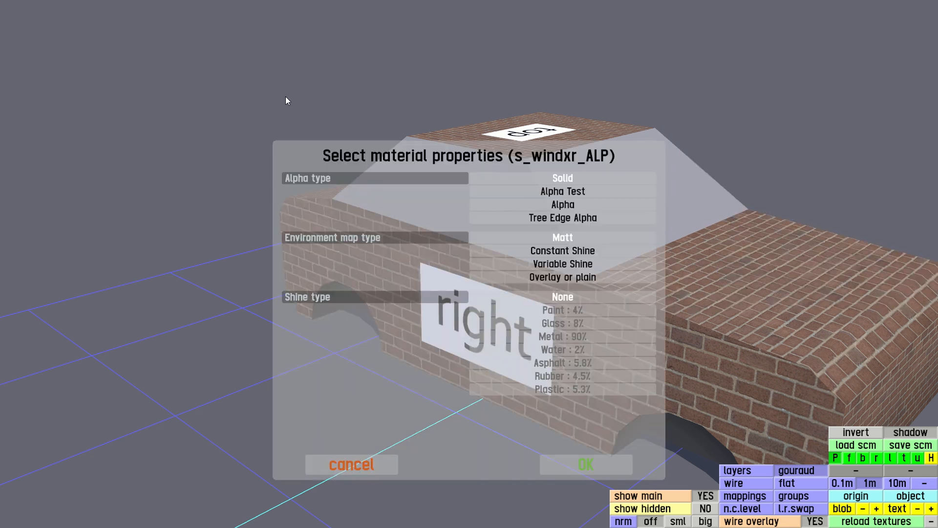
{"action": "left_click", "coordinate": [582, 205]}
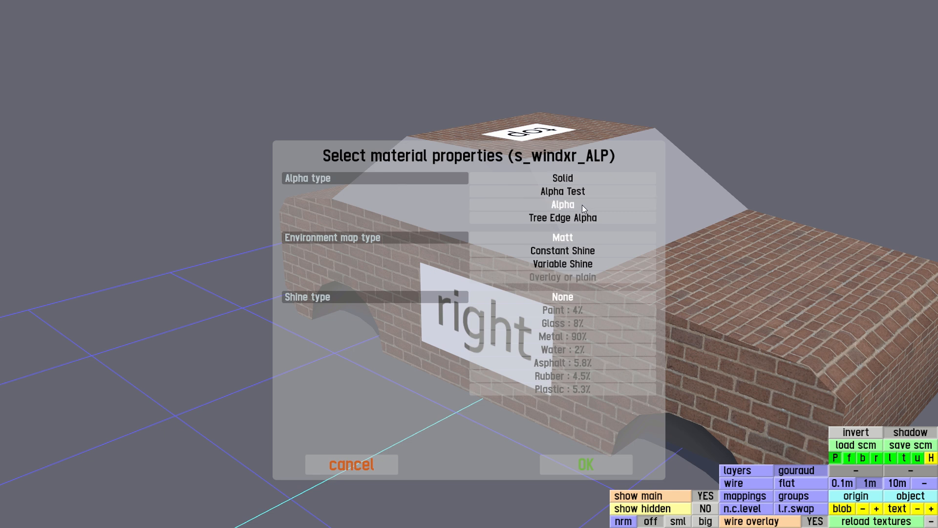
{"action": "left_click", "coordinate": [562, 252]}
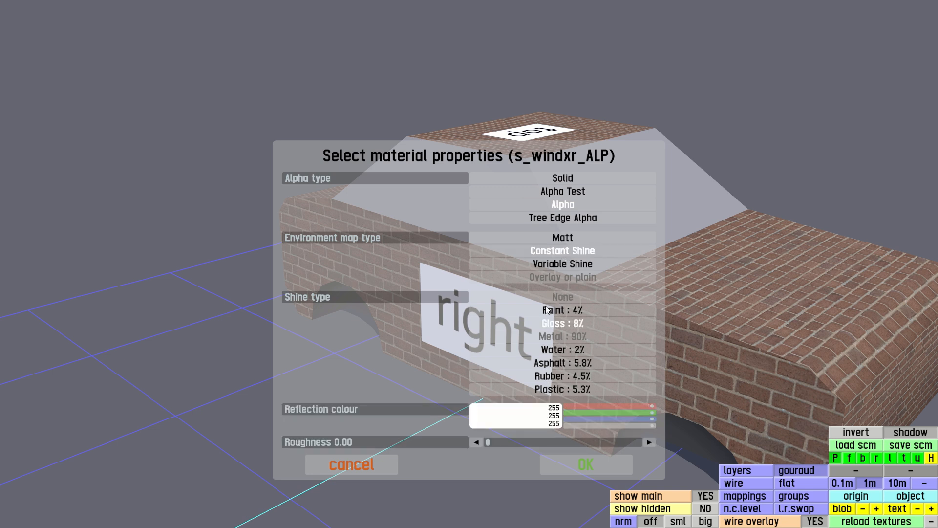
{"action": "left_click", "coordinate": [575, 465]}
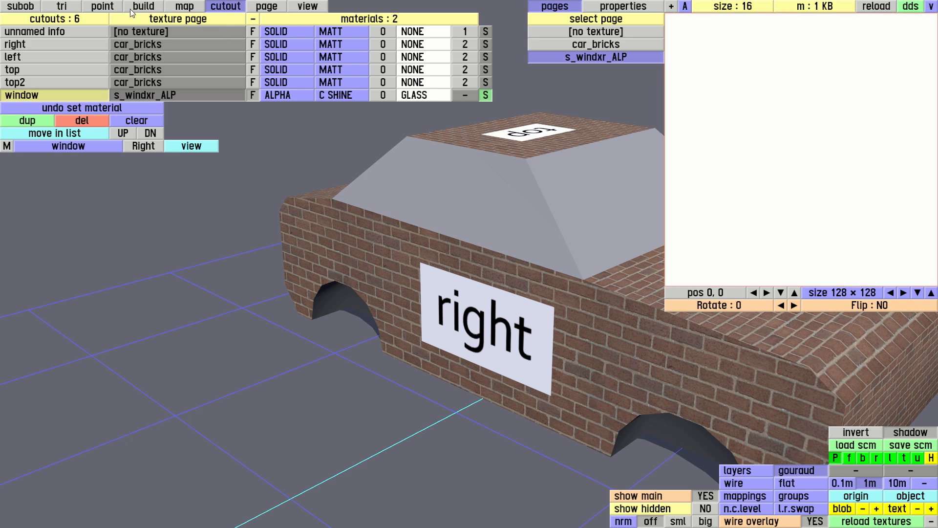
Select the six cabin window triangles and assign them to the window colour.
{"action": "left_click", "coordinate": [62, 6]}
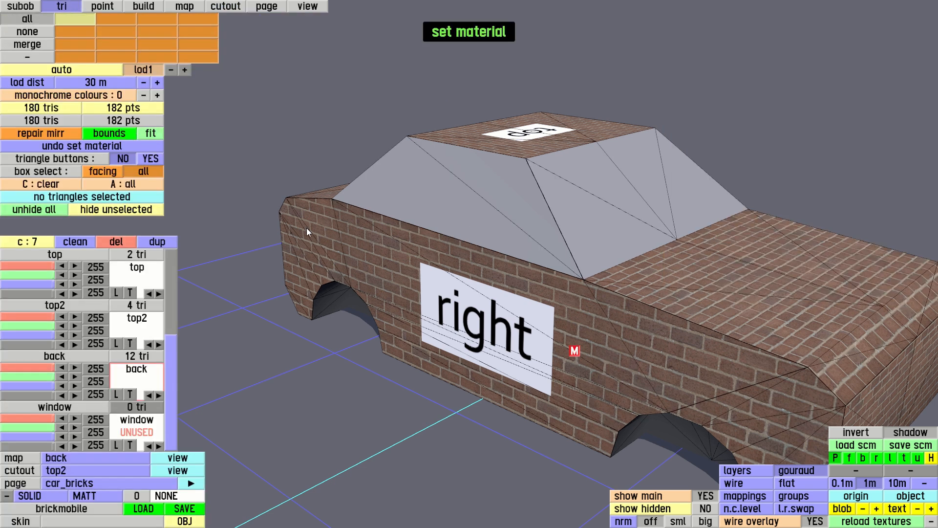
{"action": "left_click", "coordinate": [459, 208]}
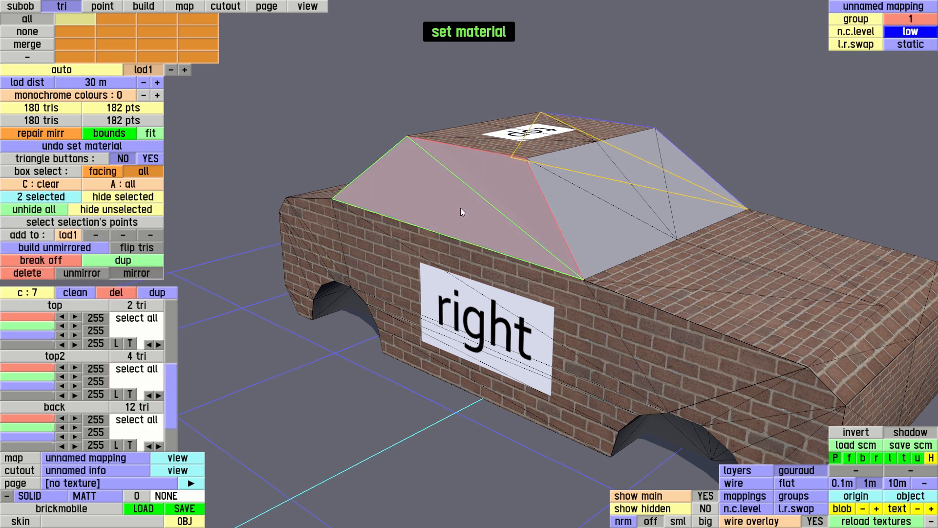
{"action": "left_click", "coordinate": [594, 218], "text": "shift"}
{"action": "right_click_drag", "start_coordinate": [462, 195], "coordinate": [219, 188]}
{"action": "left_click", "coordinate": [416, 208], "text": "shift"}
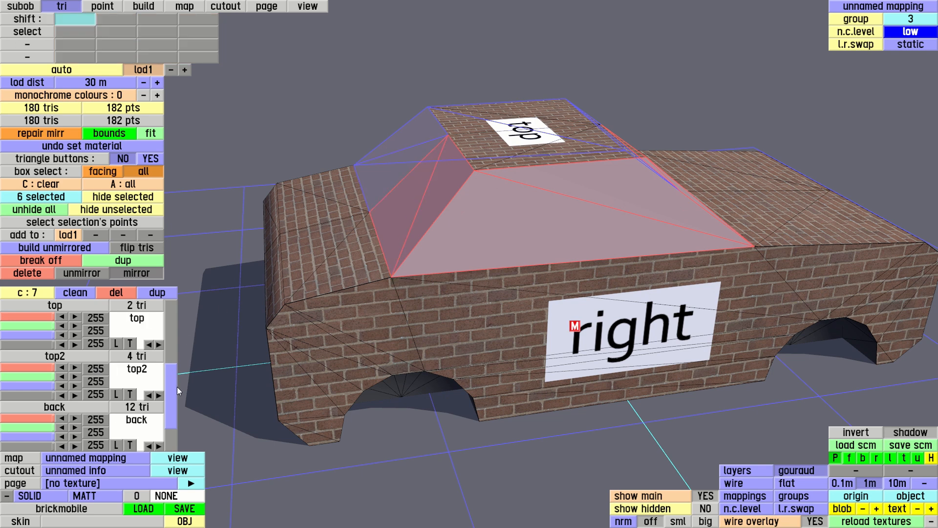
{"action": "left_click_drag", "start_coordinate": [176, 384], "coordinate": [178, 416]}
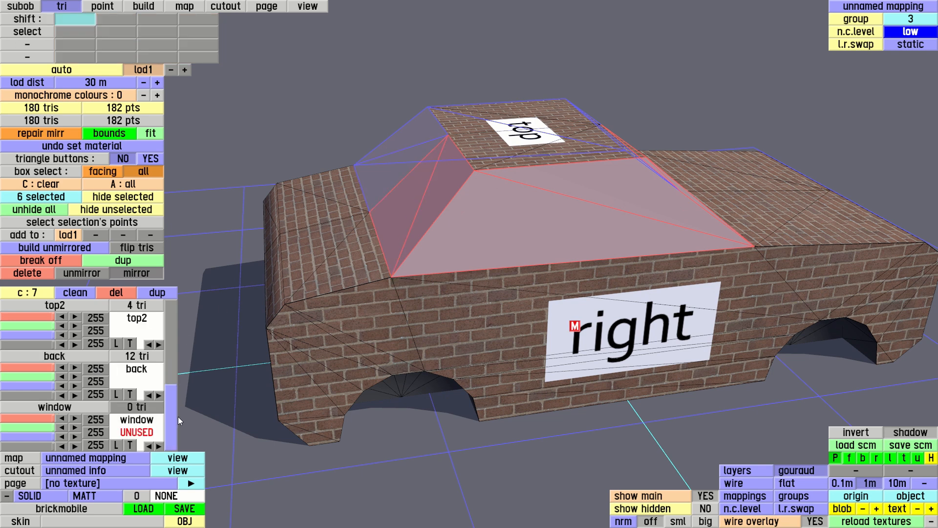
{"action": "left_click", "coordinate": [140, 426]}
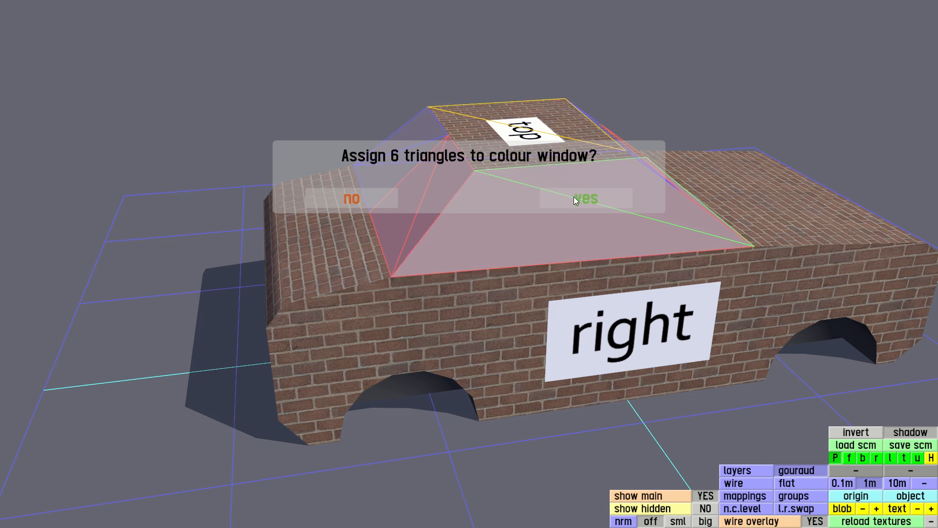
{"action": "left_click", "coordinate": [574, 196]}
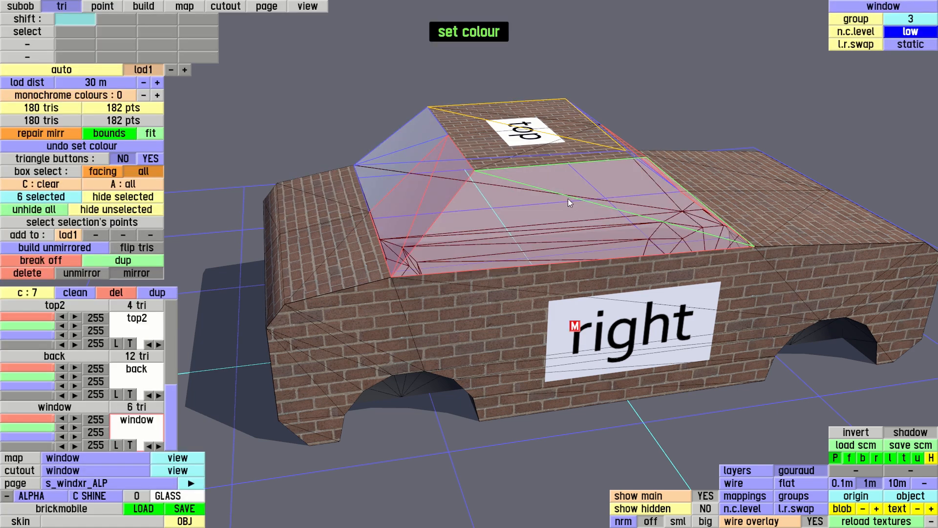
Darken the window colour to 151 on its red, green and blue values.
{"action": "left_click", "coordinate": [320, 6]}
{"action": "right_click_drag", "start_coordinate": [421, 131], "coordinate": [570, 245]}
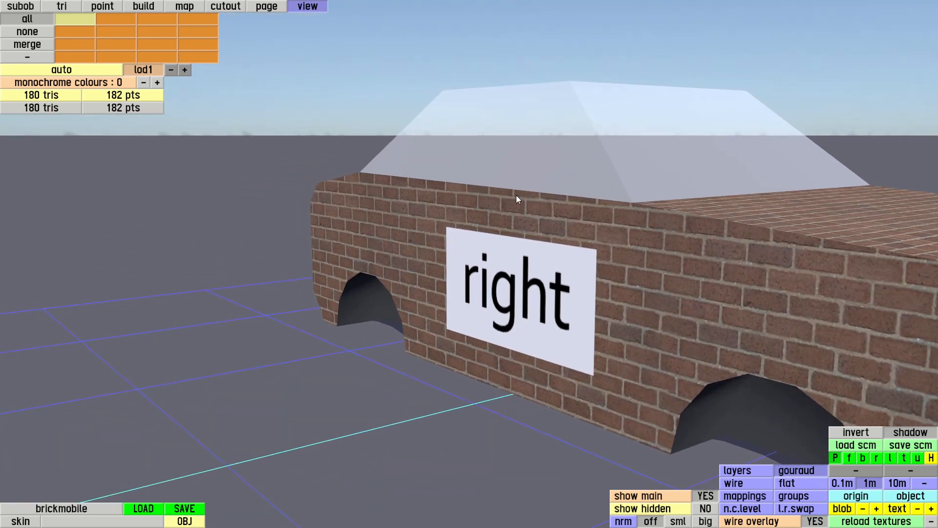
{"action": "left_click", "coordinate": [63, 8]}
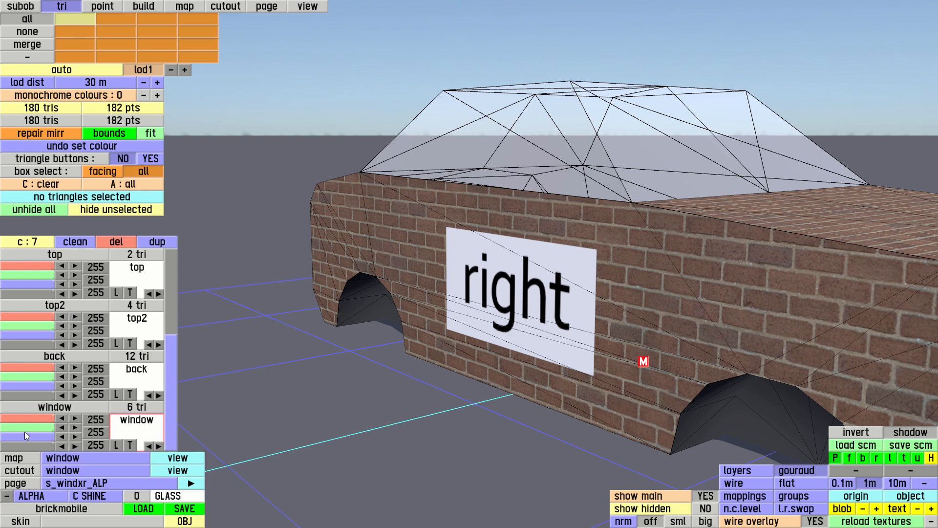
{"action": "left_click_drag", "start_coordinate": [50, 448], "coordinate": [27, 448]}
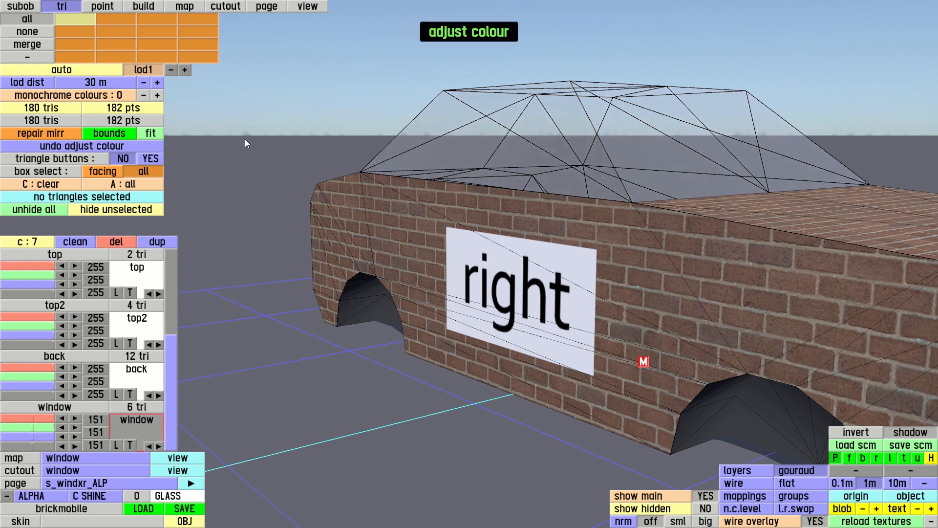
Orbit around the car to inspect the tinted windows.
{"action": "left_click", "coordinate": [320, 7]}
{"action": "left_click_drag", "start_coordinate": [508, 264], "coordinate": [325, 241]}
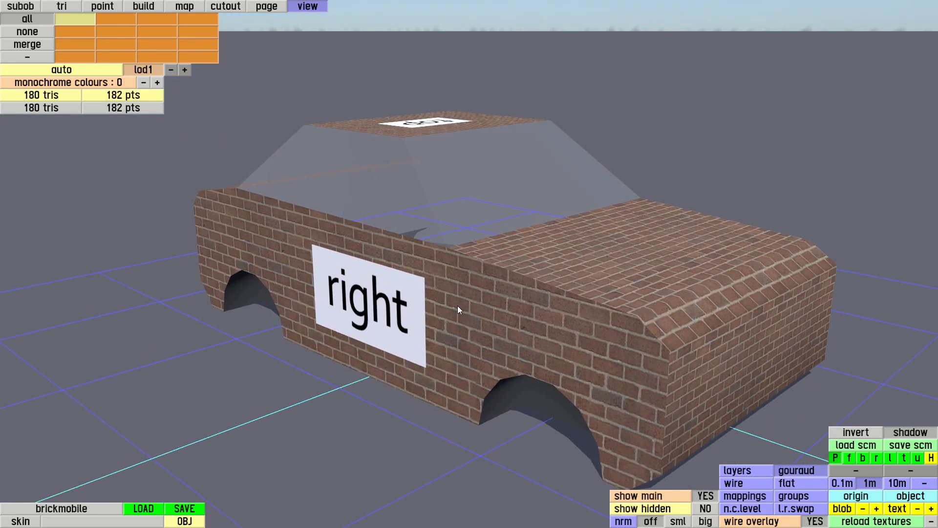
{"action": "left_click_drag", "start_coordinate": [495, 288], "coordinate": [441, 286]}
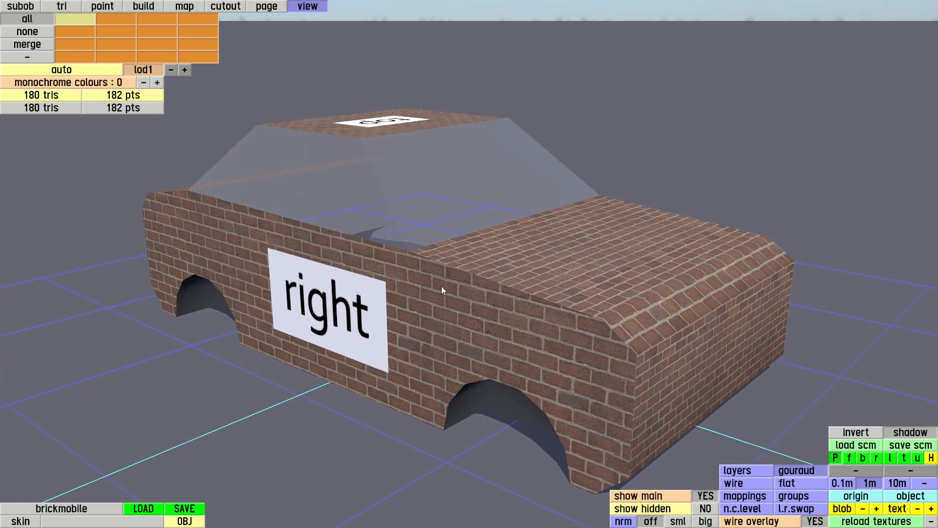
{"action": "mouse_move", "coordinate": [470, 339]}
{"action": "left_mouse_down"}
{"action": "mouse_move", "coordinate": [485, 321]}
{"action": "mouse_move", "coordinate": [469, 357]}
{"action": "left_mouse_up"}
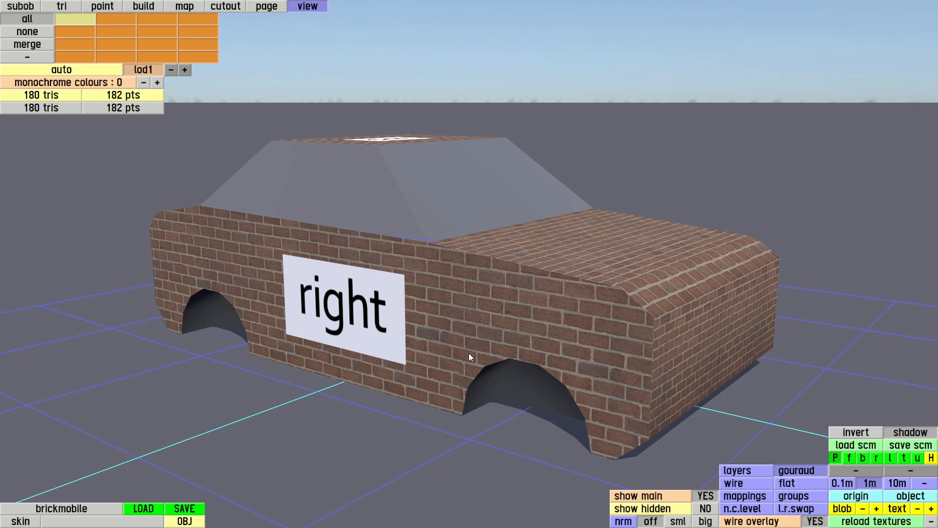